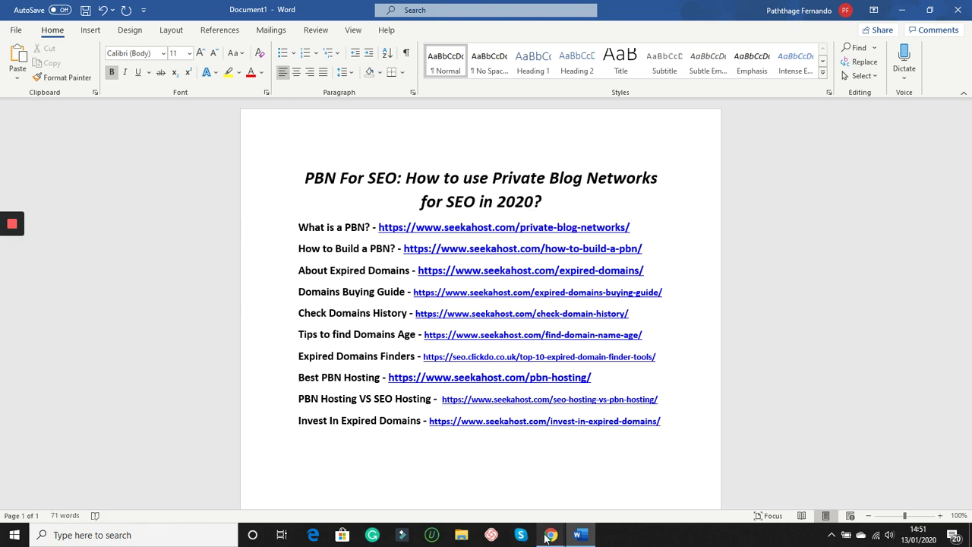
Step: Switch to the Chrome incognito window and load seekahost.com/private-blog-networks/ in a new tab
mouse_move(547, 537)
left_click(610, 497)
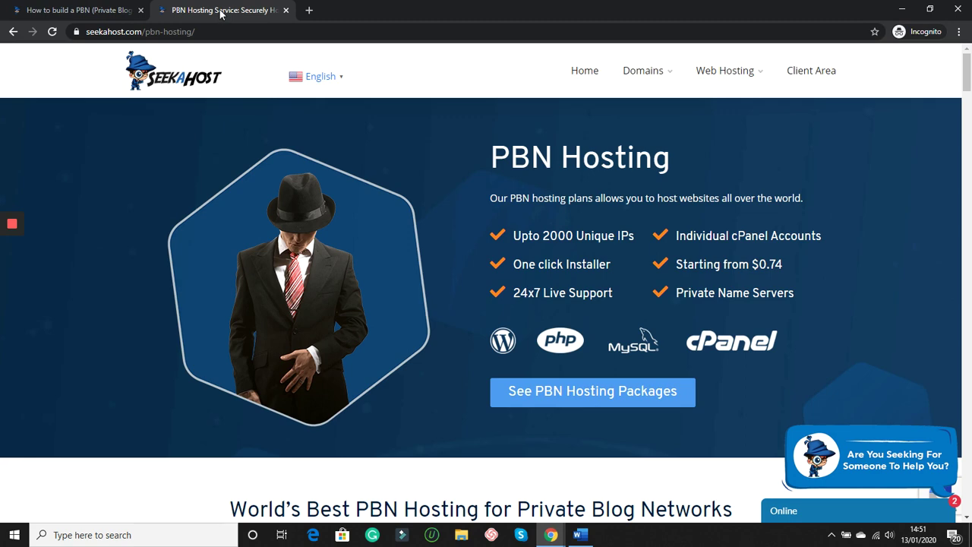
left_click(310, 10)
type("seekahost.com")
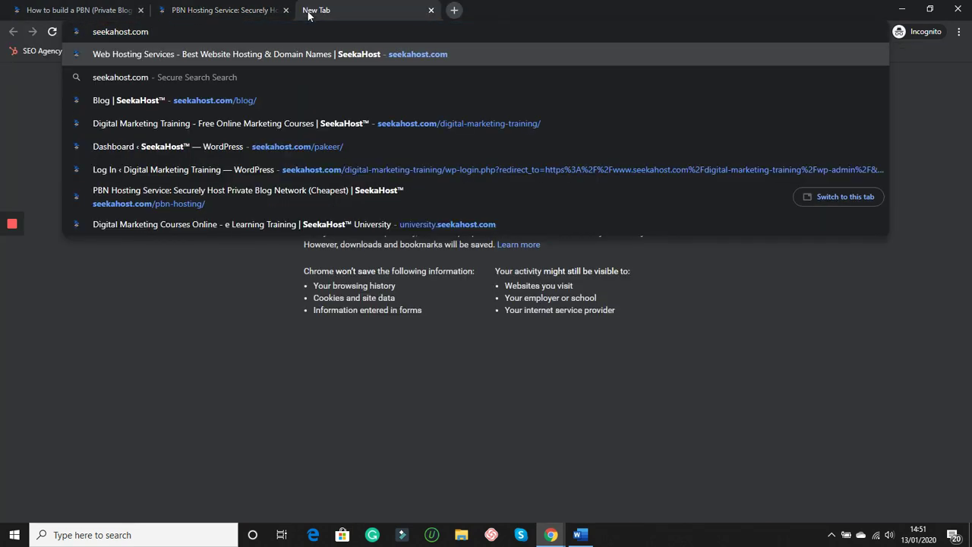
type("/pri")
key("Return")
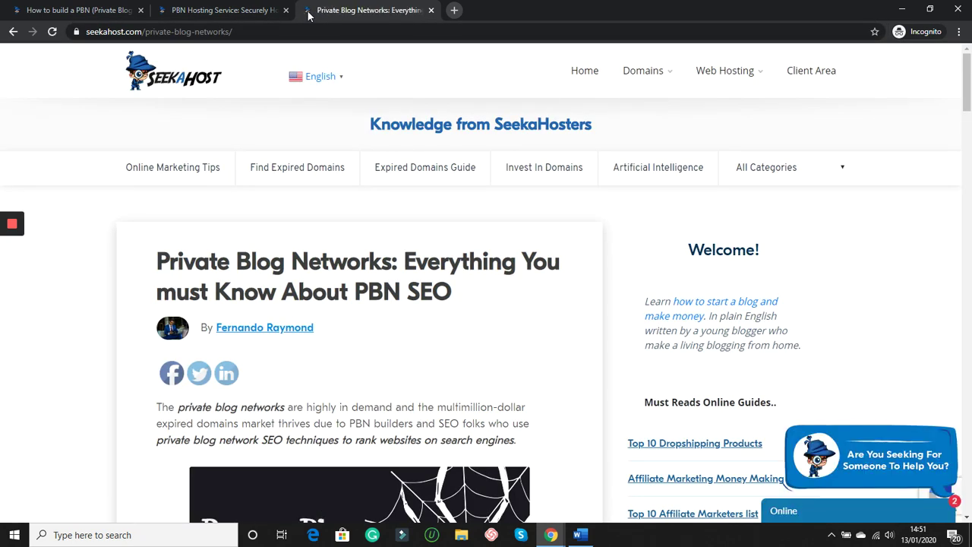
Step: Skim the private blog networks article and open its "how to build PBNs to help your SEO" link
scroll(456, 273, "down", 8)
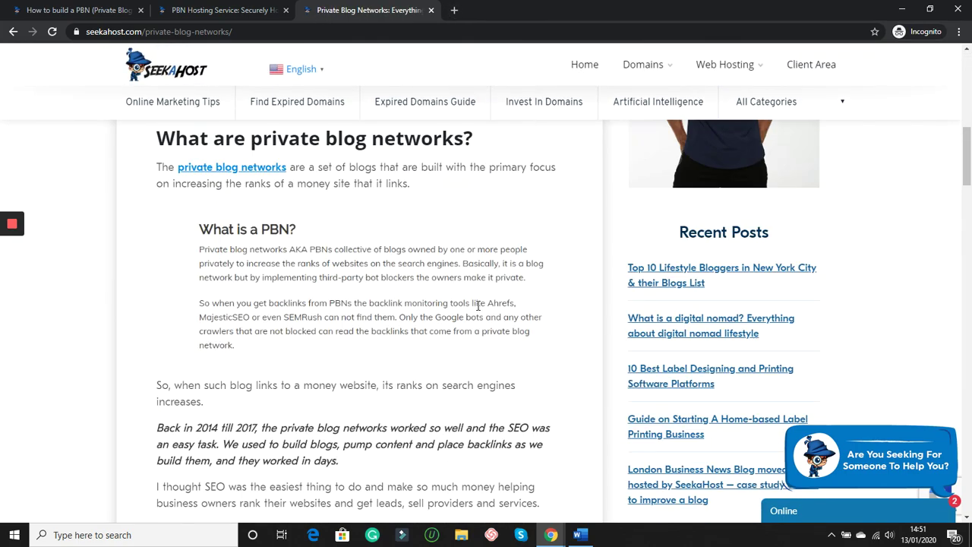
scroll(478, 304, "down", 15)
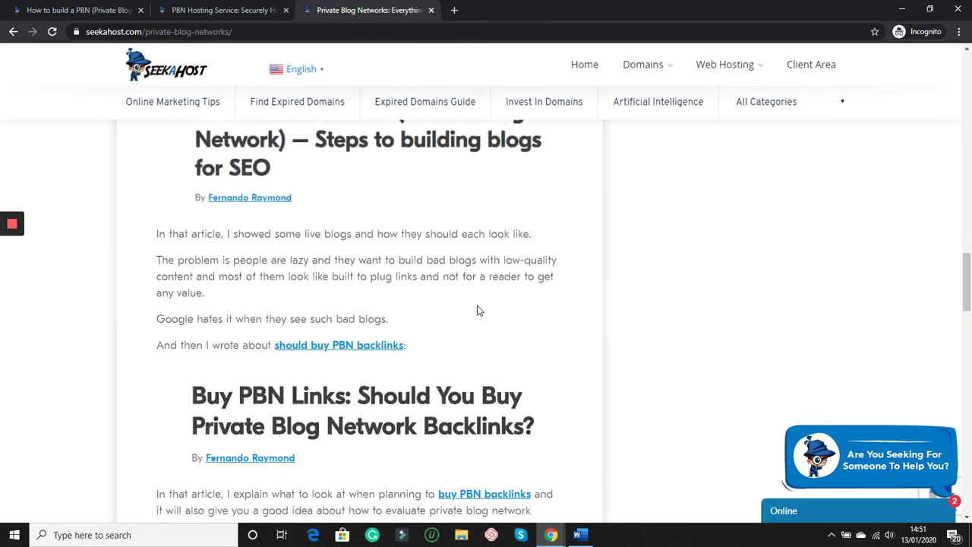
scroll(477, 310, "down", 3)
scroll(478, 309, "up", 10)
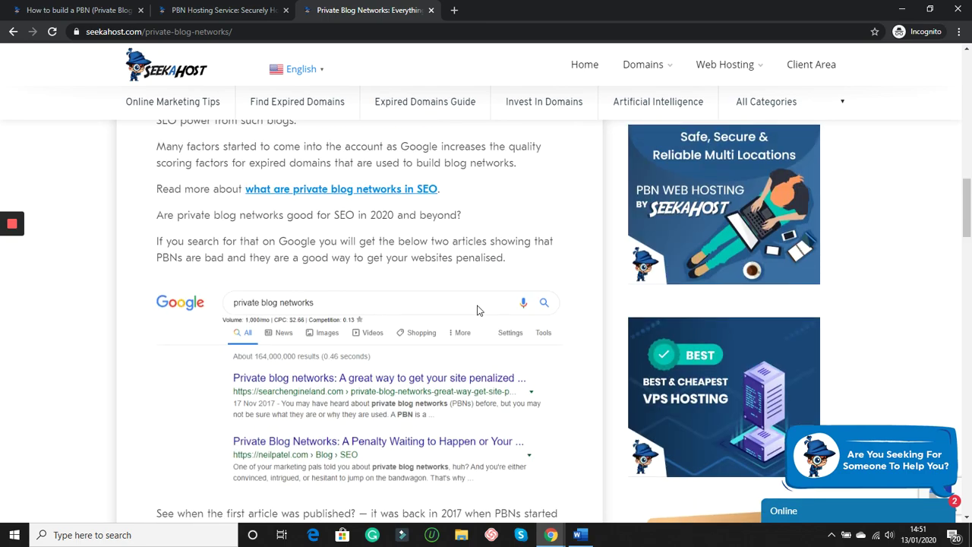
left_click_drag(969, 214, 968, 252)
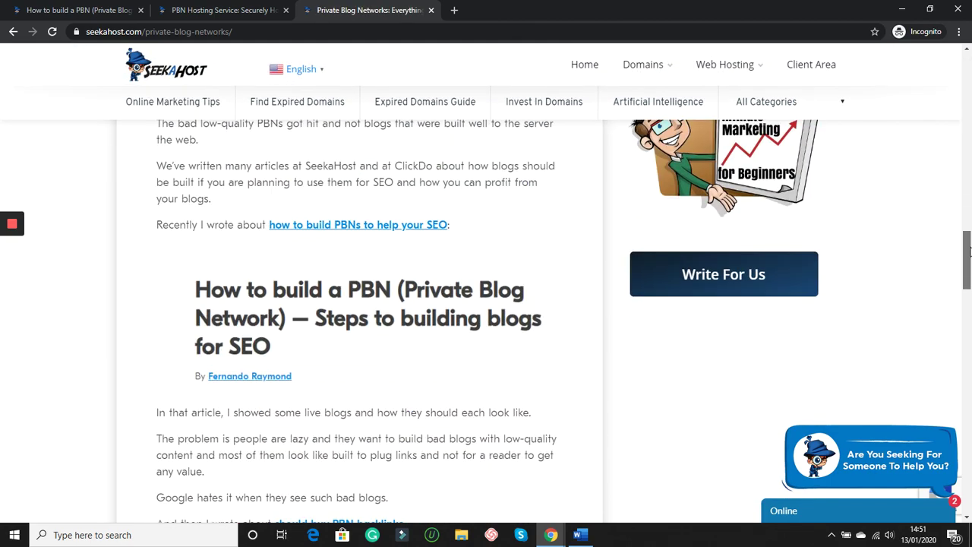
left_click(396, 225)
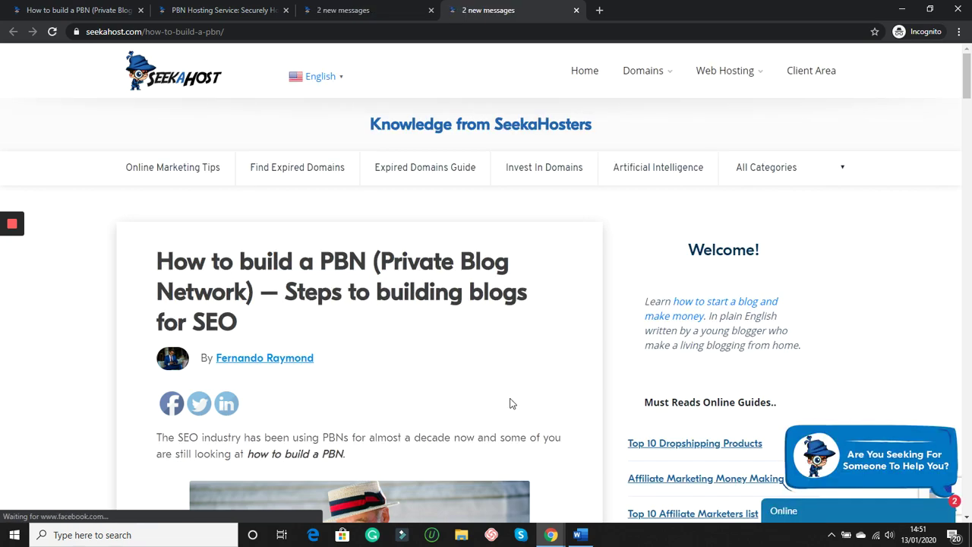
Step: Read the how-to-build-a-PBN article from its introduction through the embedded videos to the list of example sites, briefly checking the Word link list
scroll(493, 376, "down", 6)
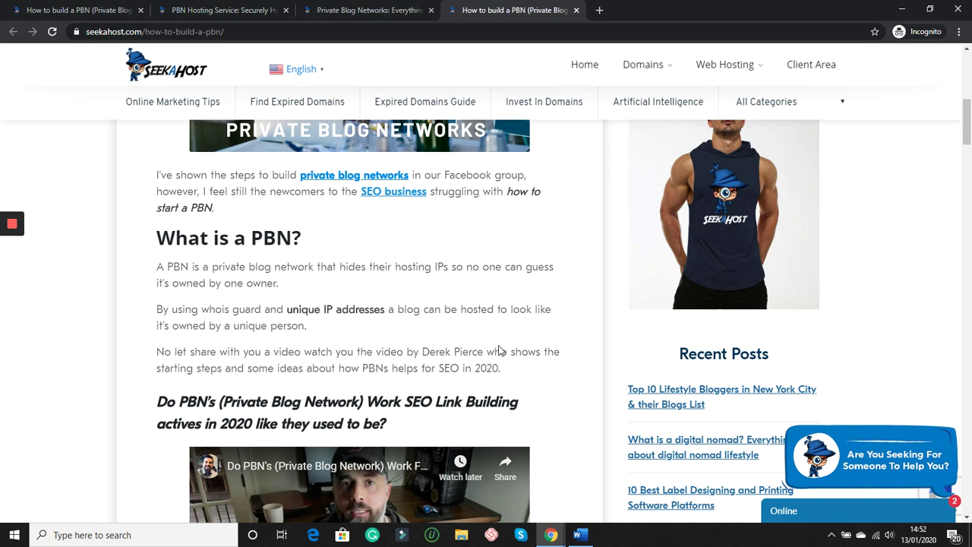
scroll(499, 350, "down", 3)
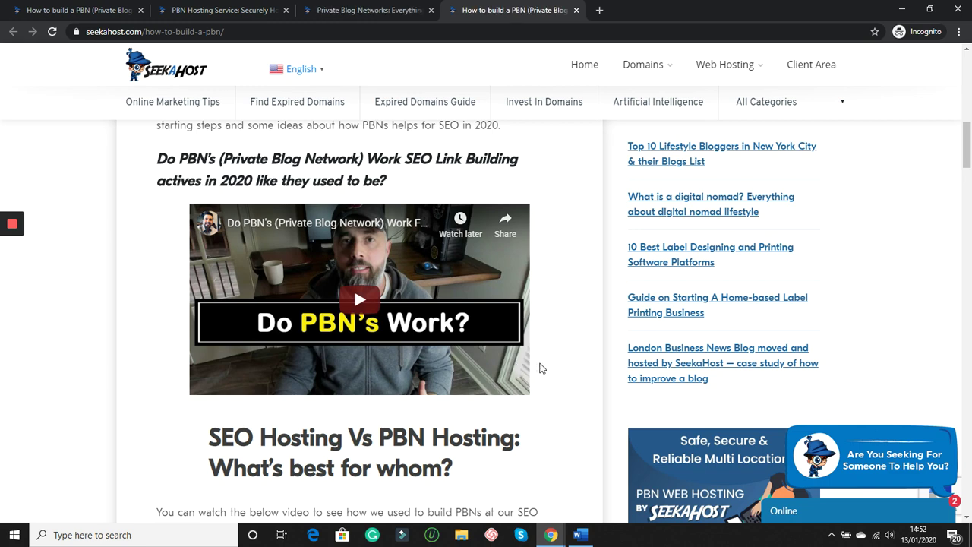
left_click(580, 536)
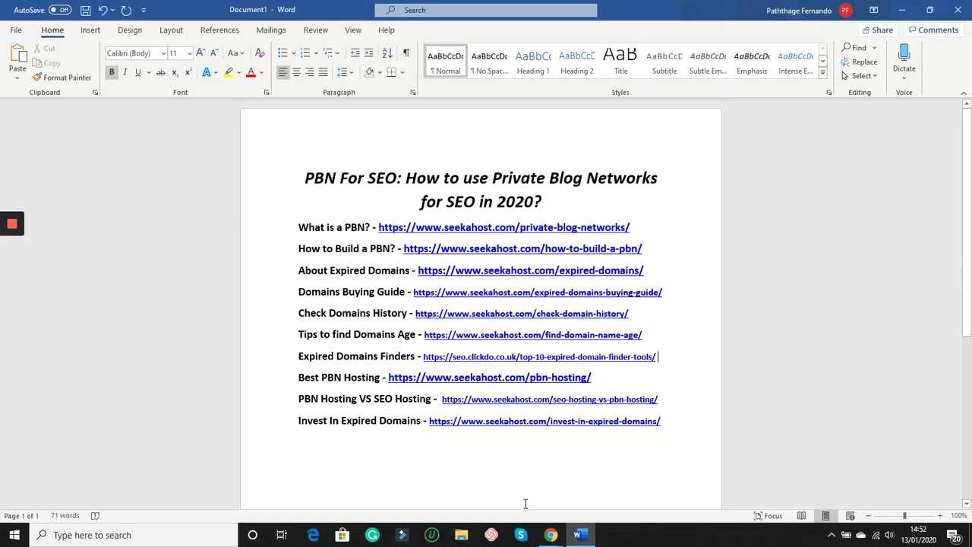
left_click(550, 535)
scroll(344, 357, "down", 5)
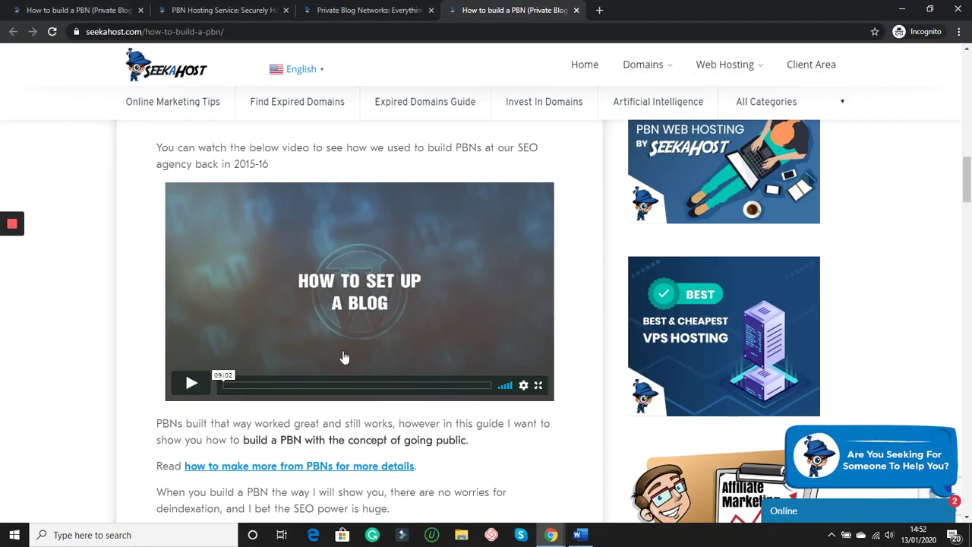
scroll(344, 357, "down", 4)
scroll(341, 353, "up", 6)
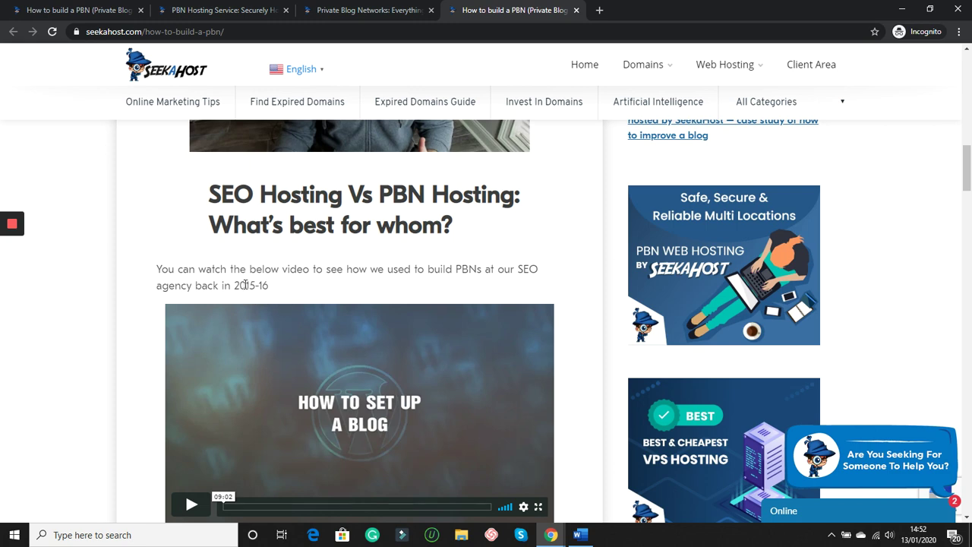
left_click_drag(245, 285, 269, 285)
scroll(462, 288, "down", 4)
scroll(448, 311, "down", 2)
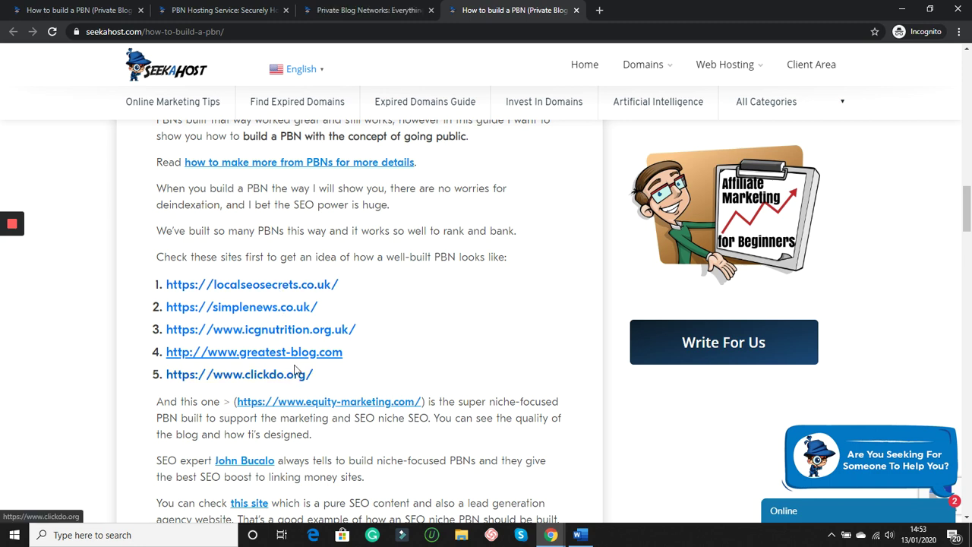
Step: Open the simplenews.co.uk example in a new tab, view its homepage and one entertainment article, and close the tab
right_click(266, 307)
left_click(297, 313)
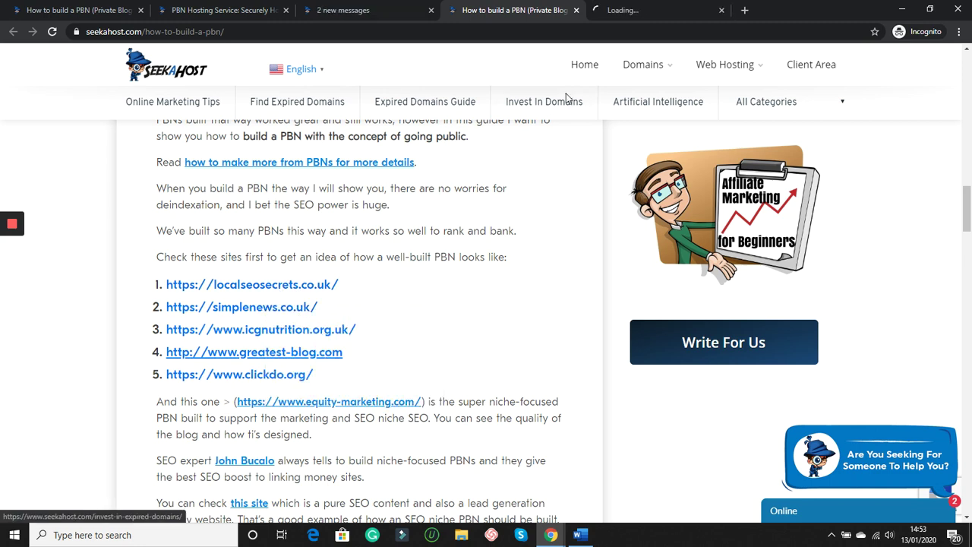
left_click(642, 12)
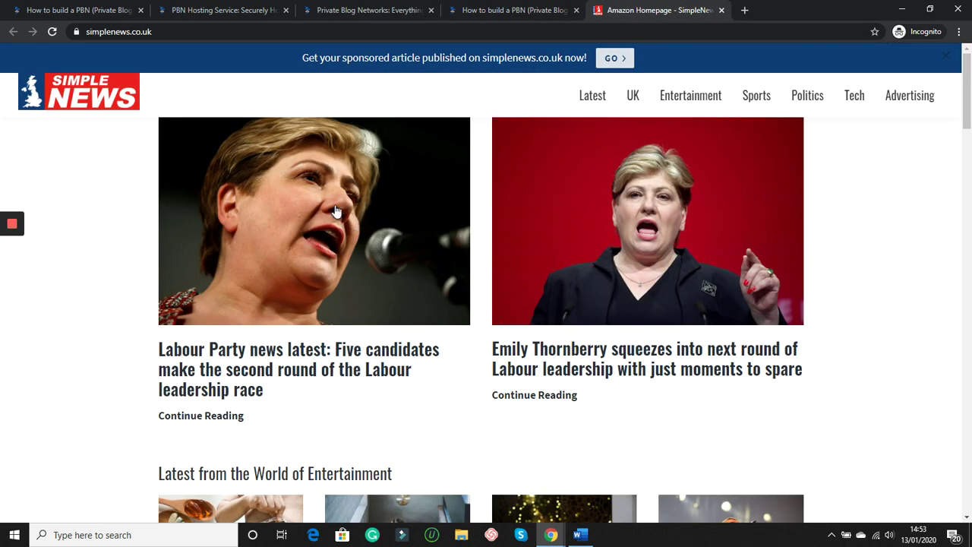
left_click_drag(969, 102, 970, 163)
left_click(524, 341)
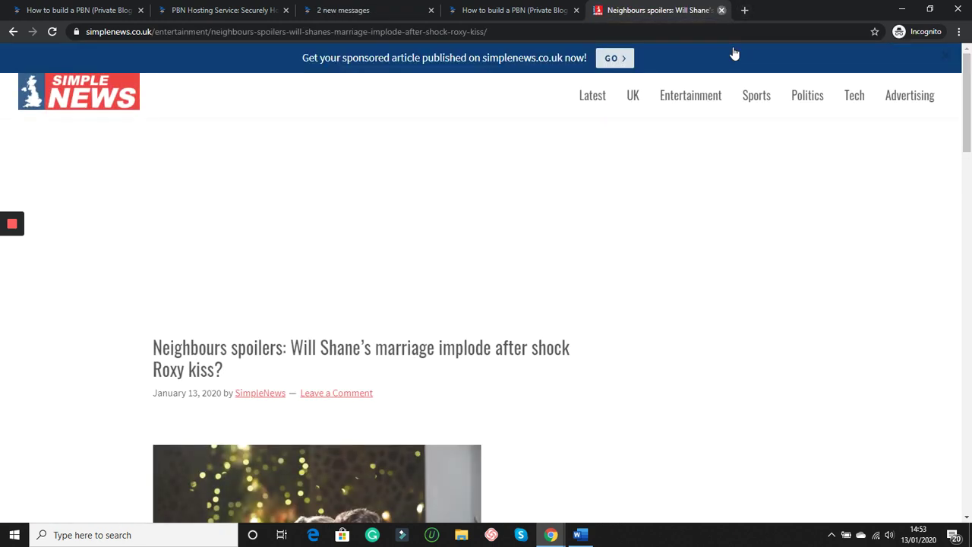
left_click(722, 10)
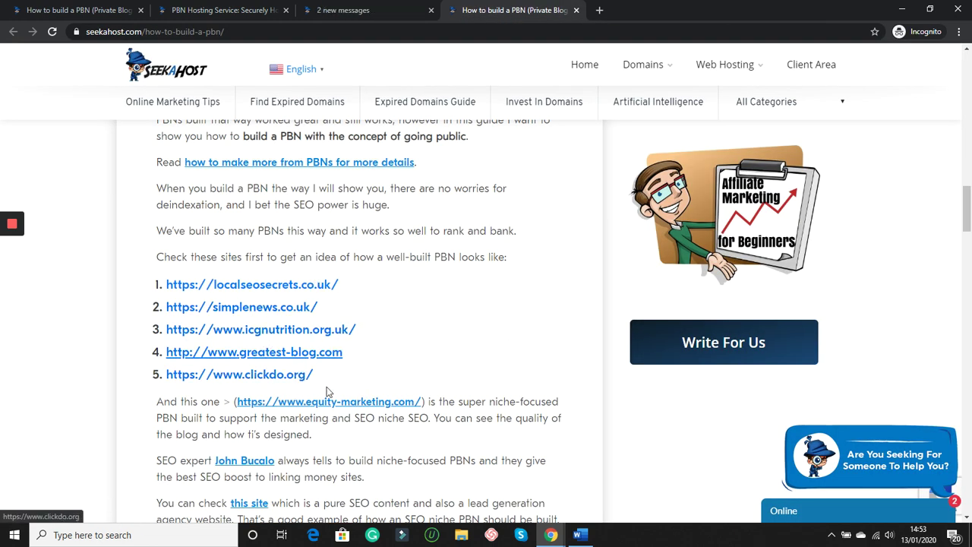
Step: Open the equity-marketing.com example in a new tab, look over the blog's homepage, and close the tab
scroll(410, 417, "down", 3)
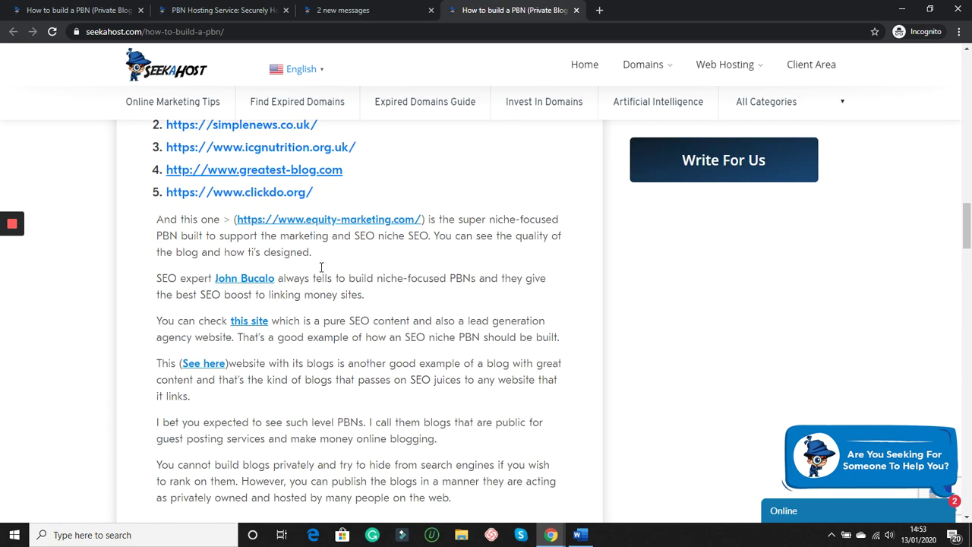
right_click(353, 220)
left_click(365, 226)
left_click(628, 13)
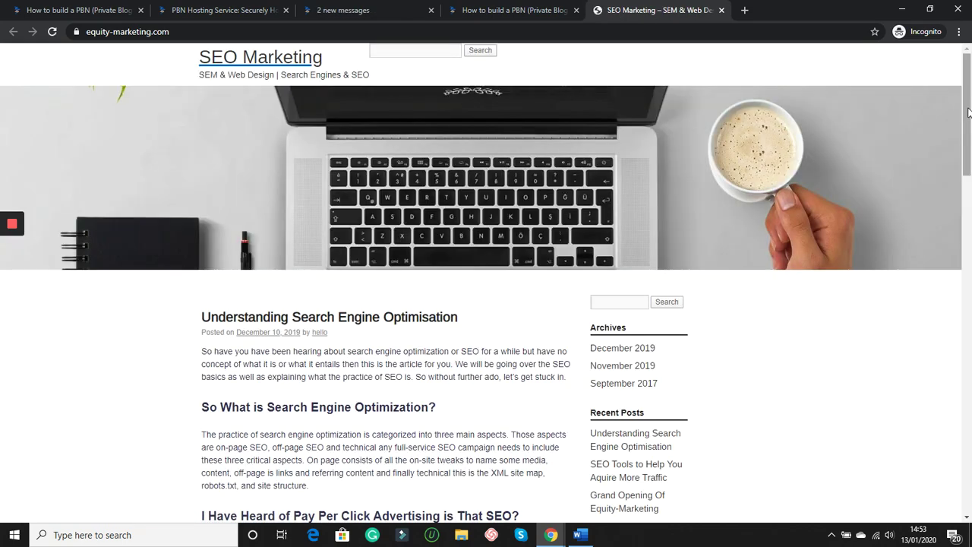
left_click_drag(968, 112, 968, 157)
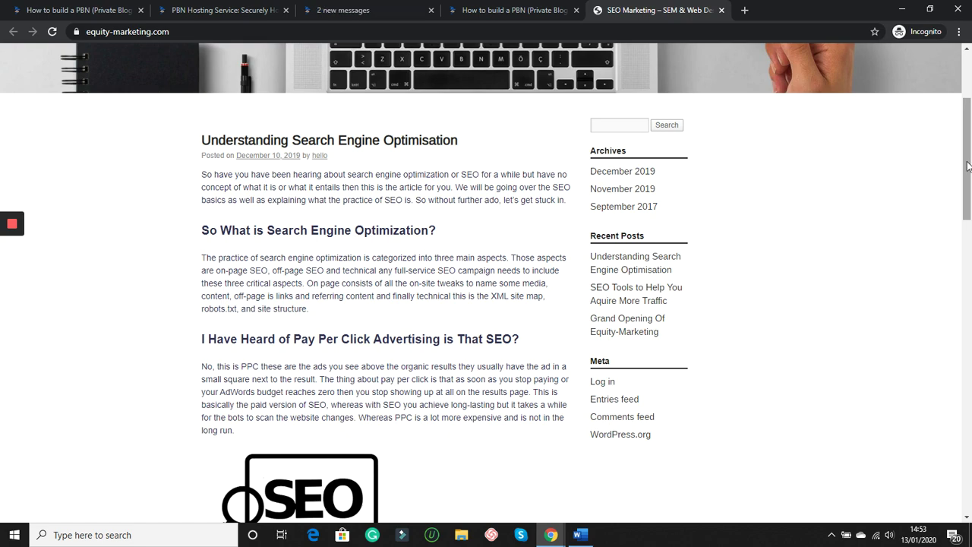
left_click_drag(967, 166, 965, 95)
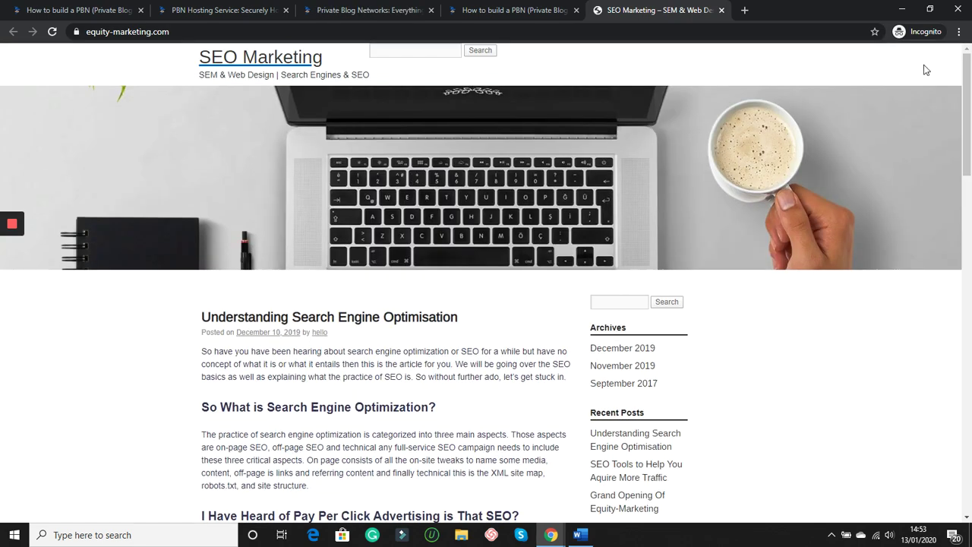
left_click(721, 10)
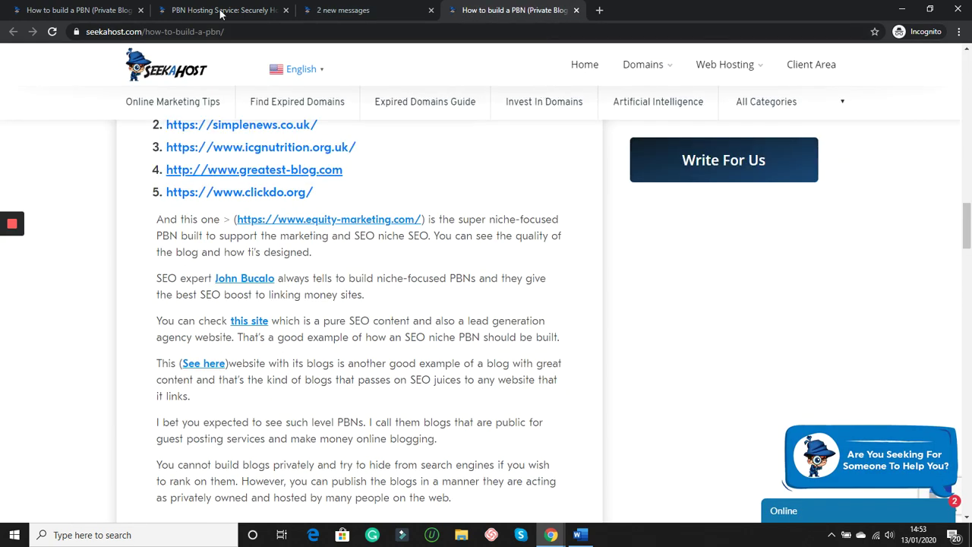
Step: Review the example PBN sites again and skim the rest of the how-to-build-a-PBN article to its end
left_click(246, 31)
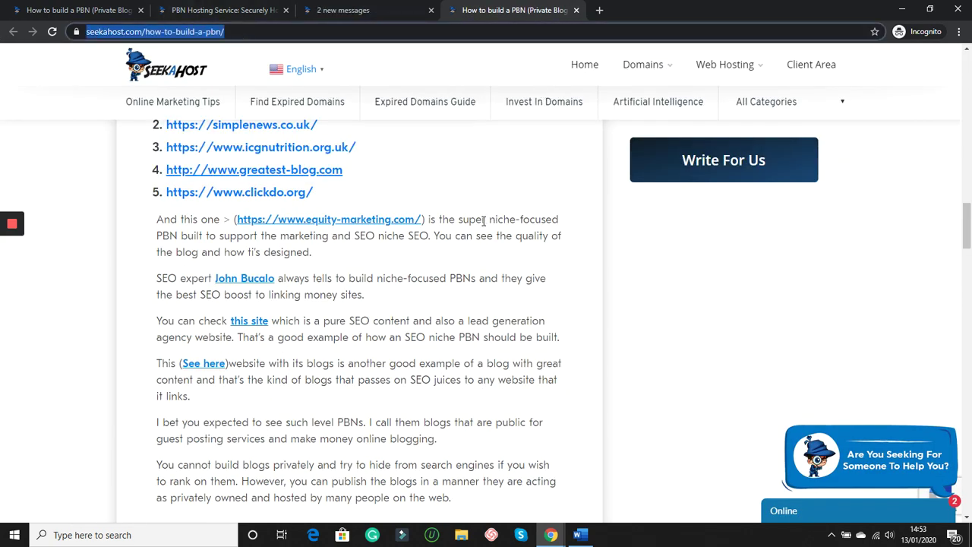
scroll(483, 220, "up", 3)
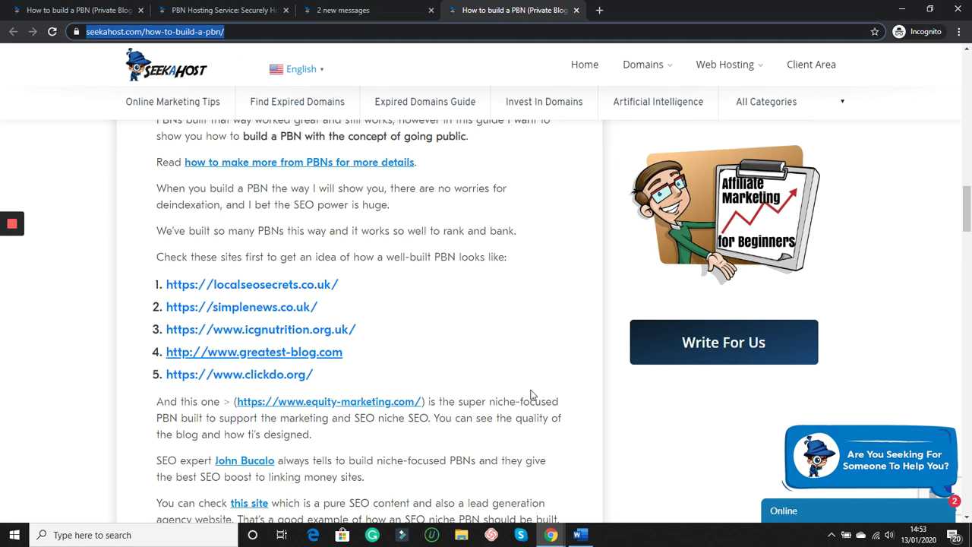
scroll(509, 372, "down", 5)
scroll(509, 372, "down", 15)
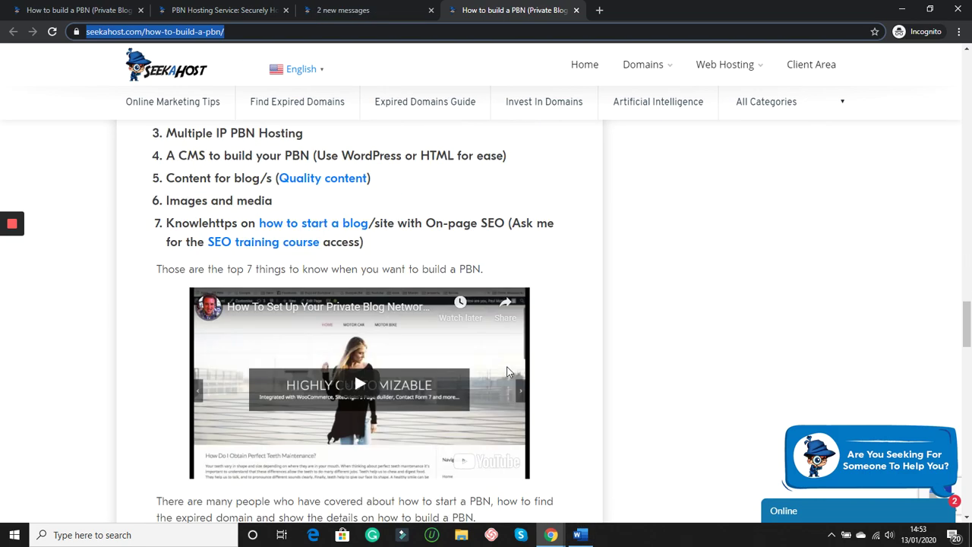
scroll(508, 372, "down", 15)
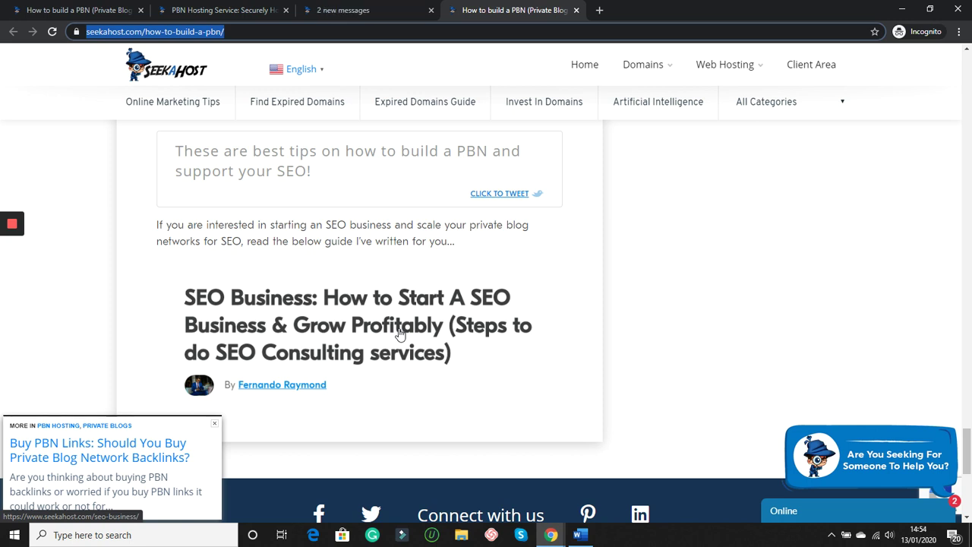
left_click(575, 538)
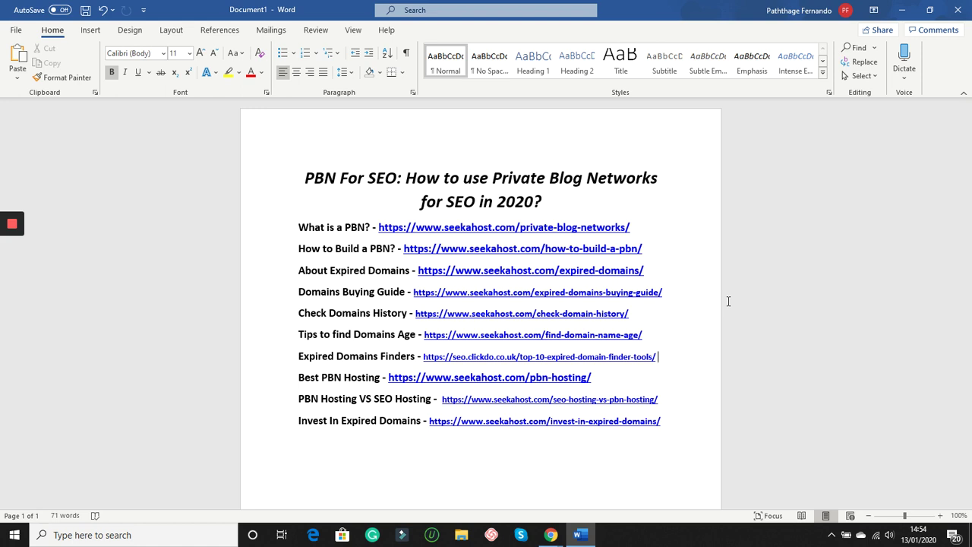
left_click_drag(650, 268, 418, 269)
left_click_drag(675, 293, 478, 293)
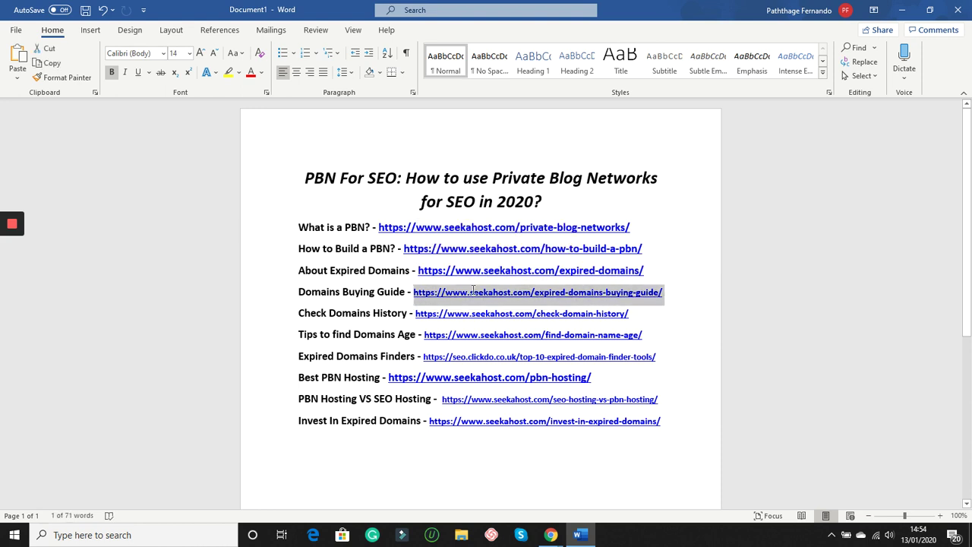
left_click(553, 537)
left_click(597, 486)
type("https://www.seekahost.com/expired-domains-buying-guide/")
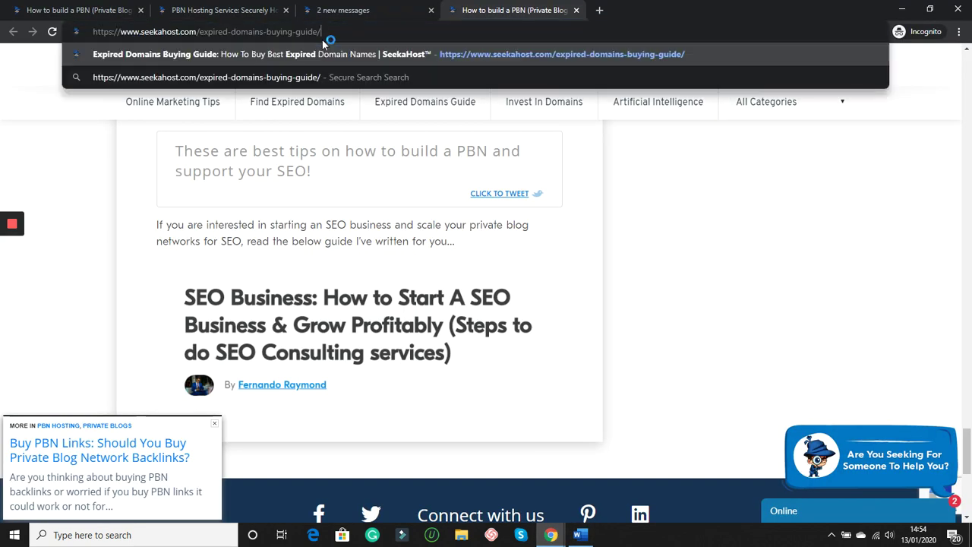
key("Return")
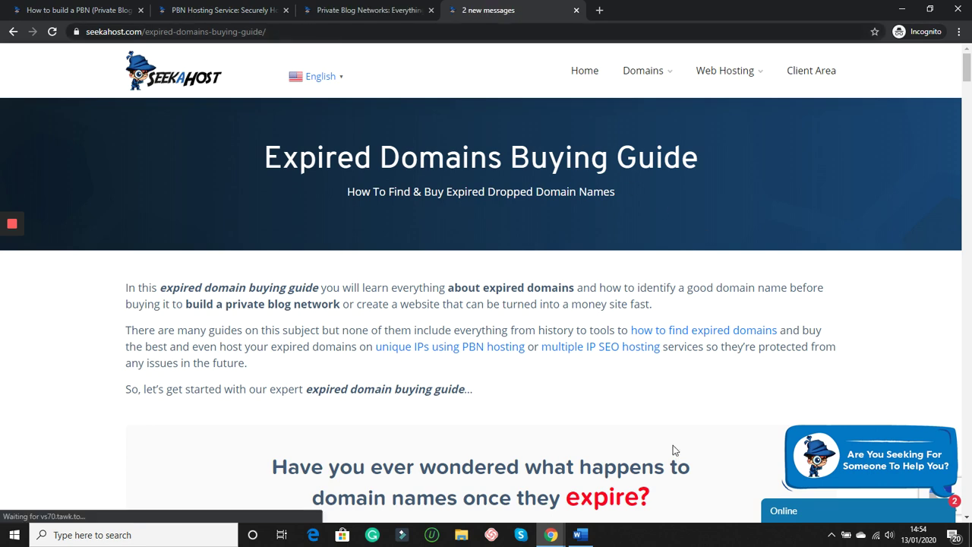
Step: Switch to Word, select the Expired Domains Finders URL in the link list, and return to the buying guide in Chrome
left_click(582, 535)
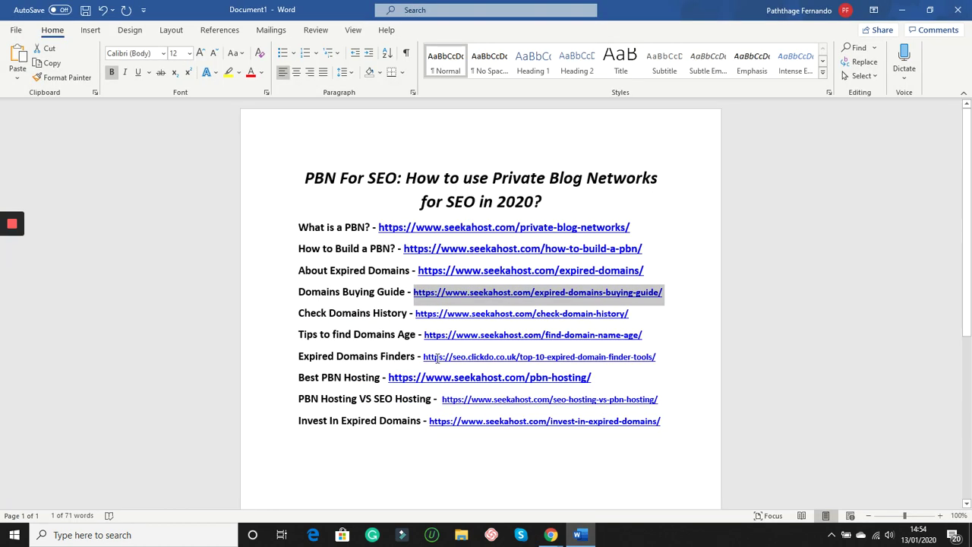
left_click(538, 356)
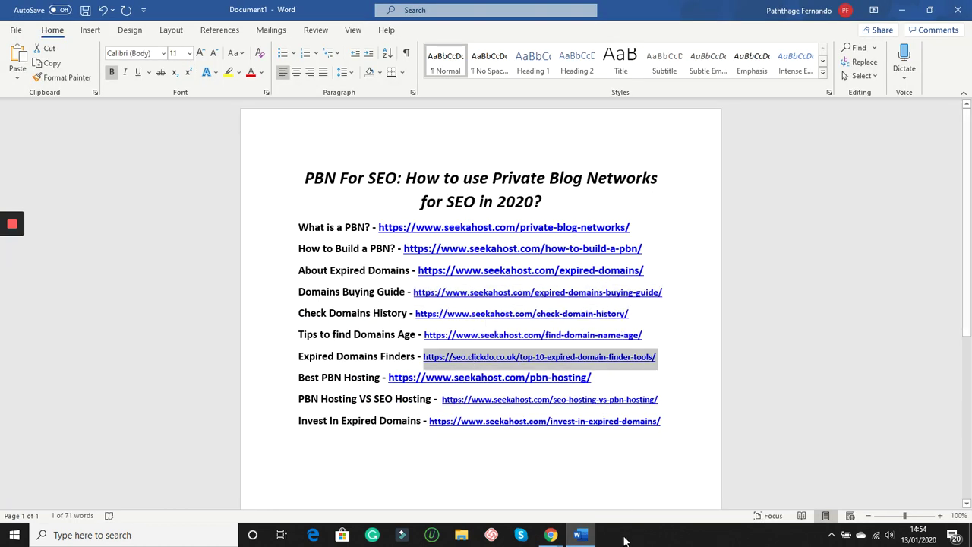
left_click(469, 356, "ctrl")
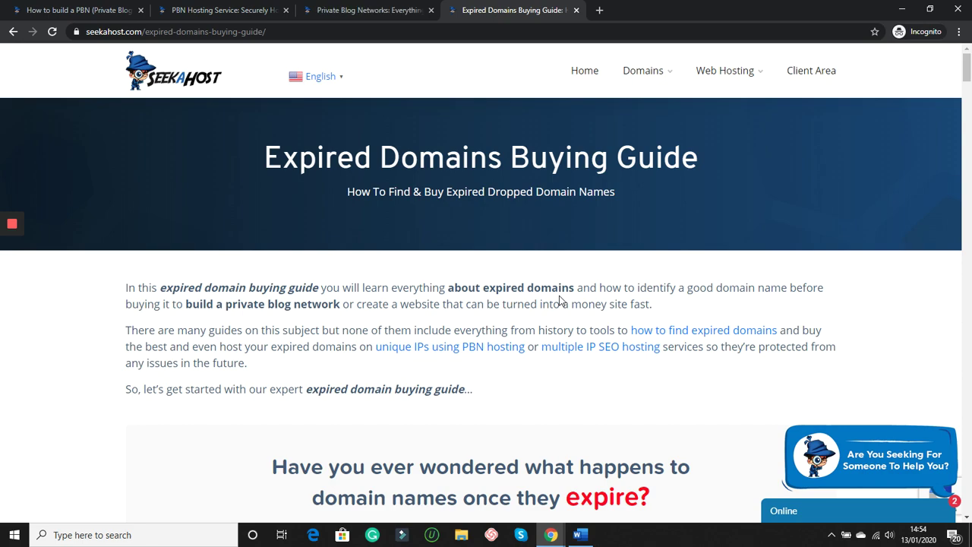
Step: Skim the Expired Domains Buying Guide from its introduction down to the section on where to find expired domains
scroll(559, 302, "down", 9)
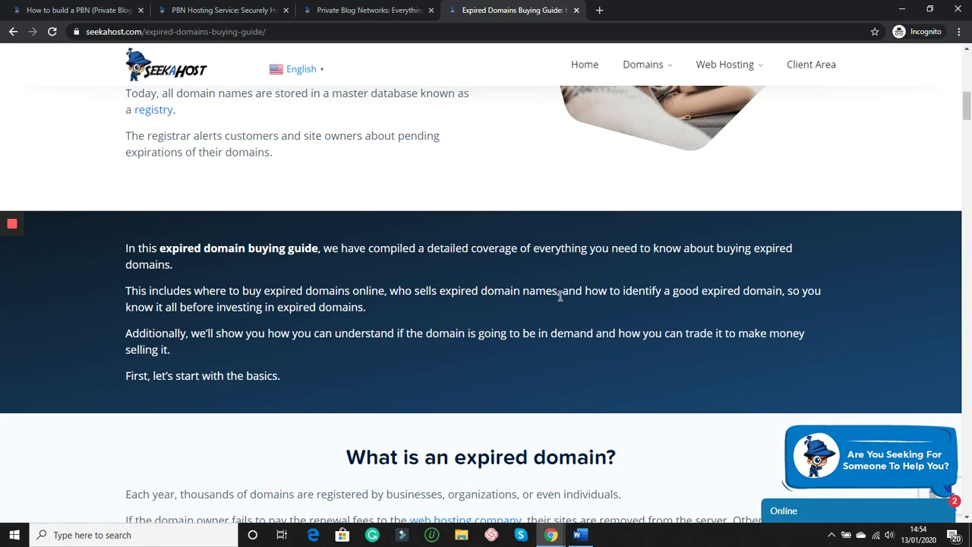
scroll(560, 297, "down", 5)
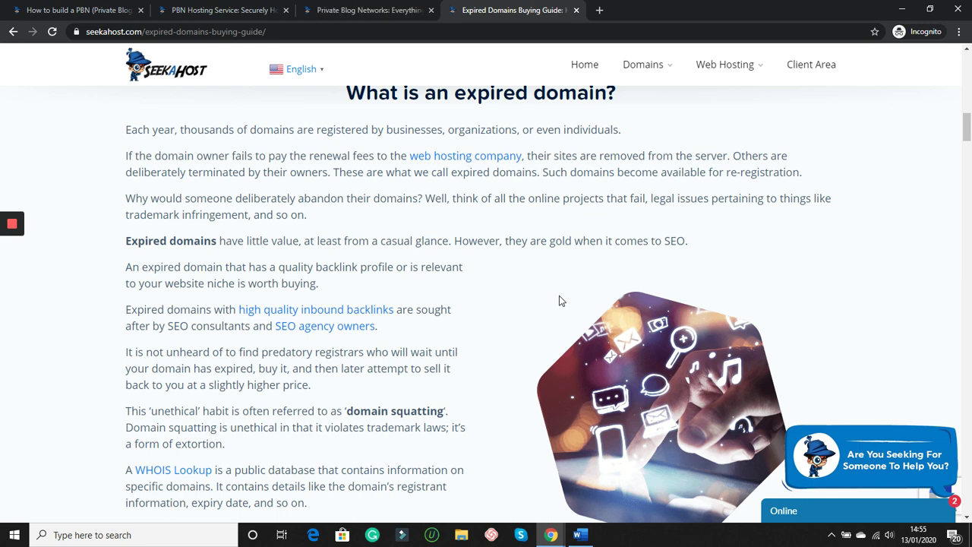
right_click(369, 316)
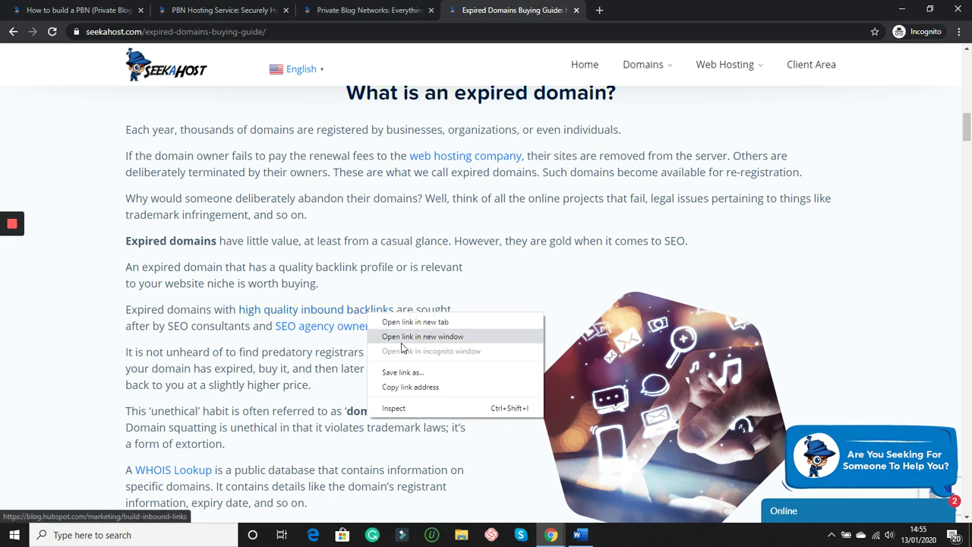
scroll(549, 301, "down", 4)
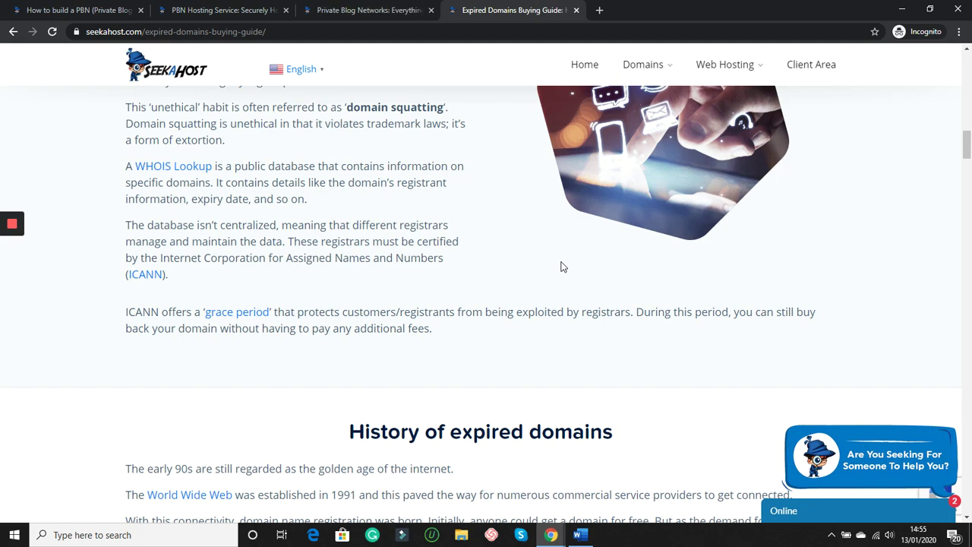
scroll(562, 266, "down", 7)
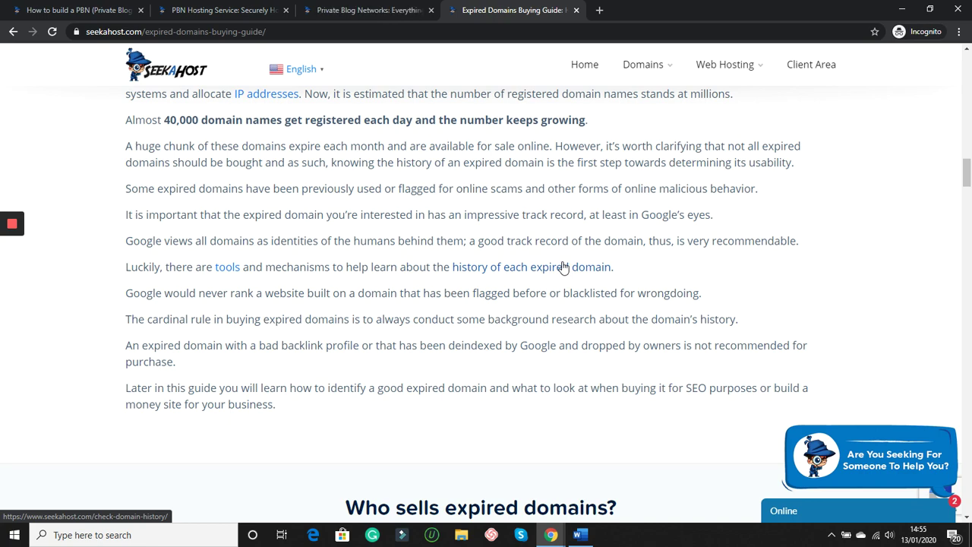
scroll(585, 441, "down", 12)
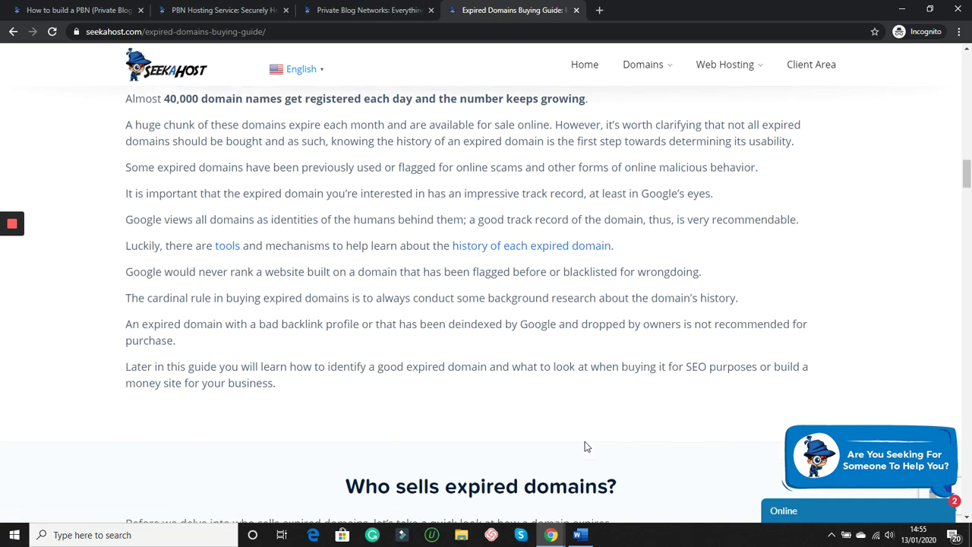
scroll(585, 442, "down", 4)
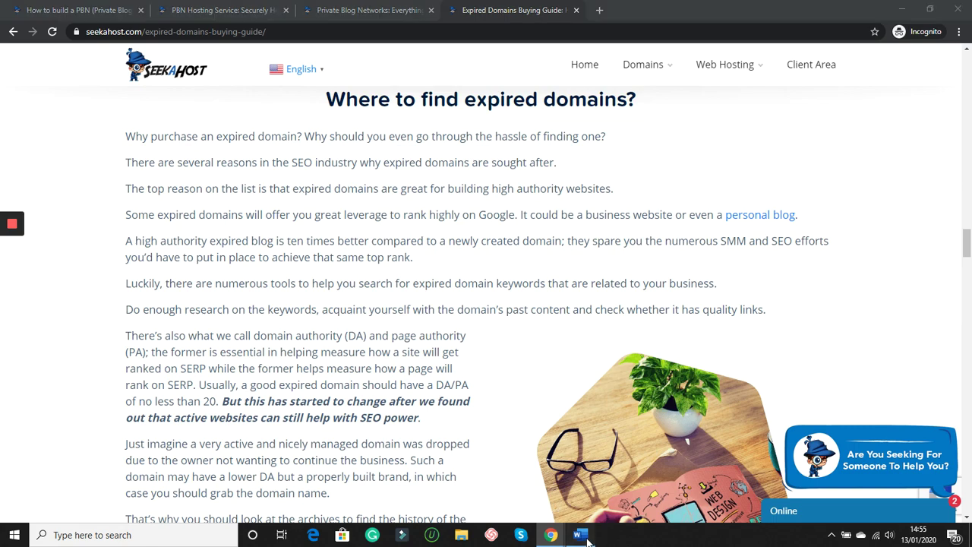
left_click(584, 536)
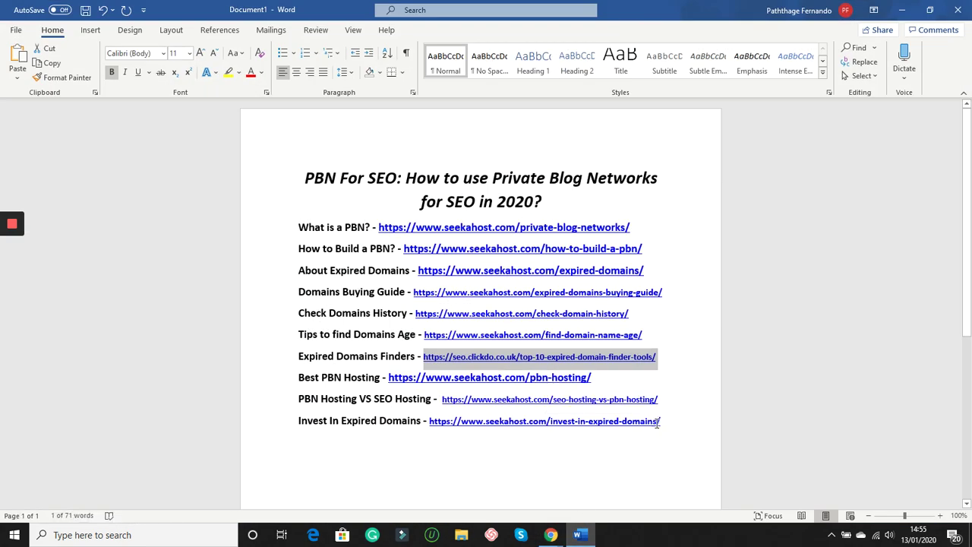
left_click_drag(659, 423, 433, 422)
key("ctrl+c")
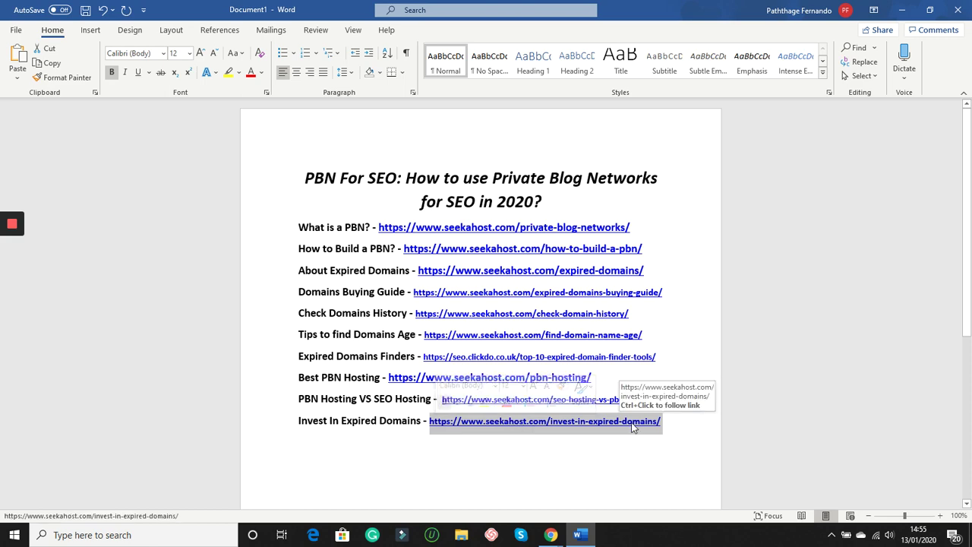
left_click(551, 535)
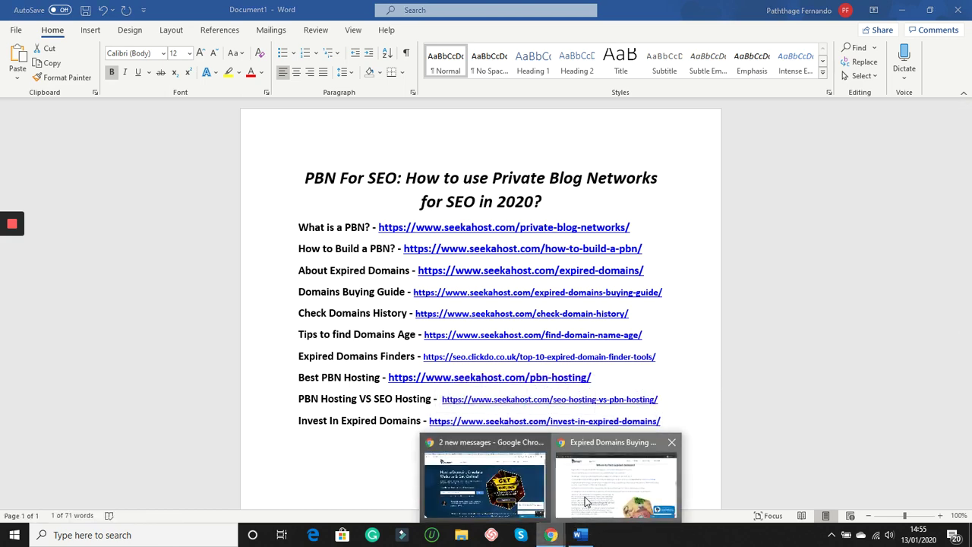
left_click(587, 502)
scroll(393, 372, "down", 10)
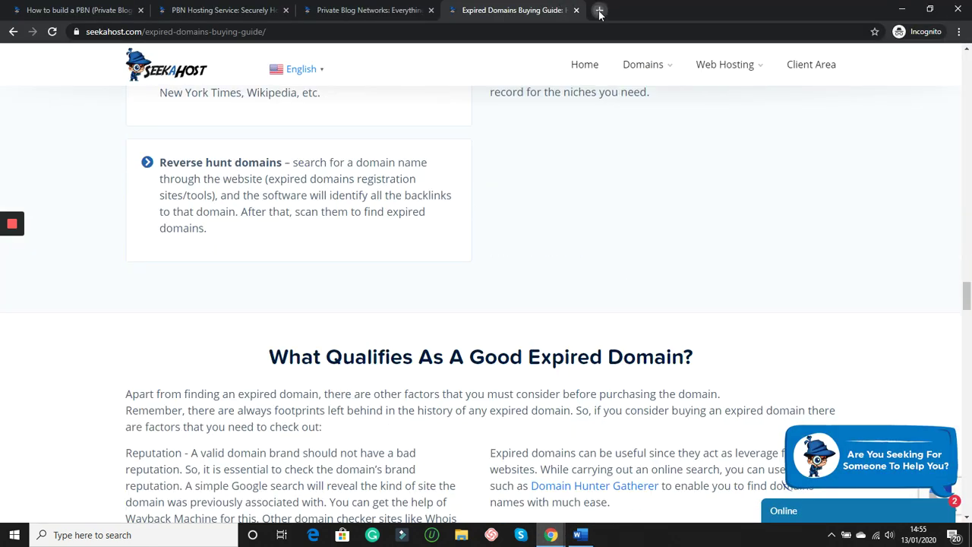
left_click(599, 10)
key("ctrl+v")
key("Return")
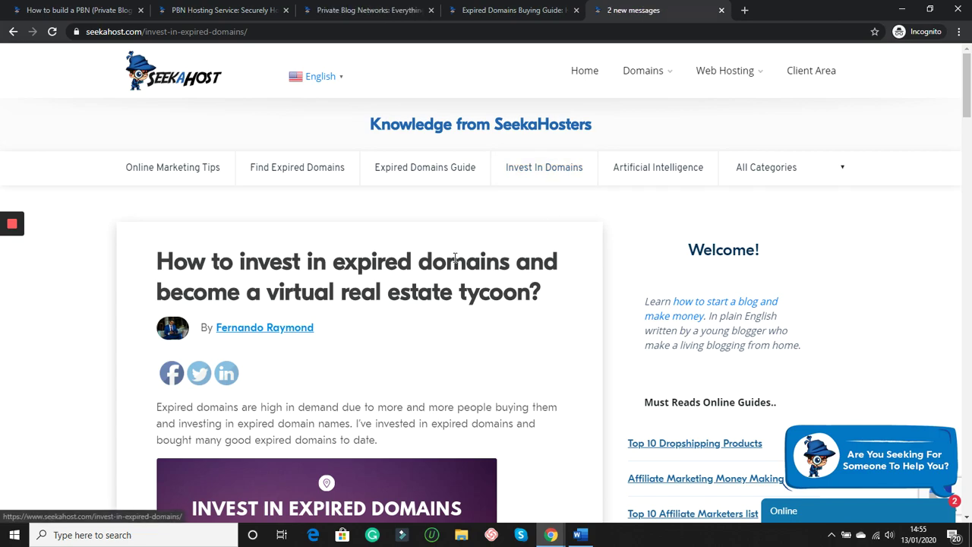
Step: Skim the article on investing in expired domains to its end, and open and look over the suggested domain age finder tools article
scroll(456, 263, "down", 10)
scroll(456, 263, "down", 8)
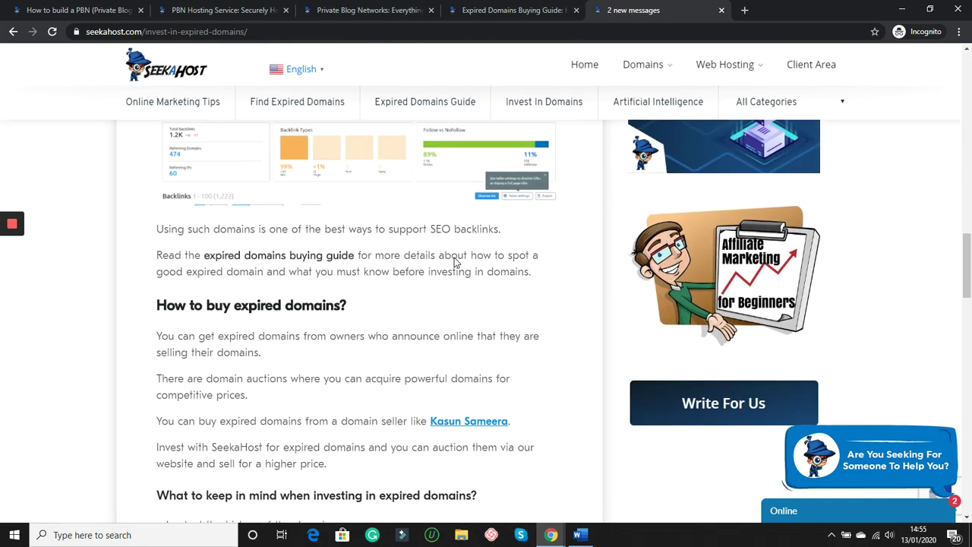
scroll(455, 258, "down", 8)
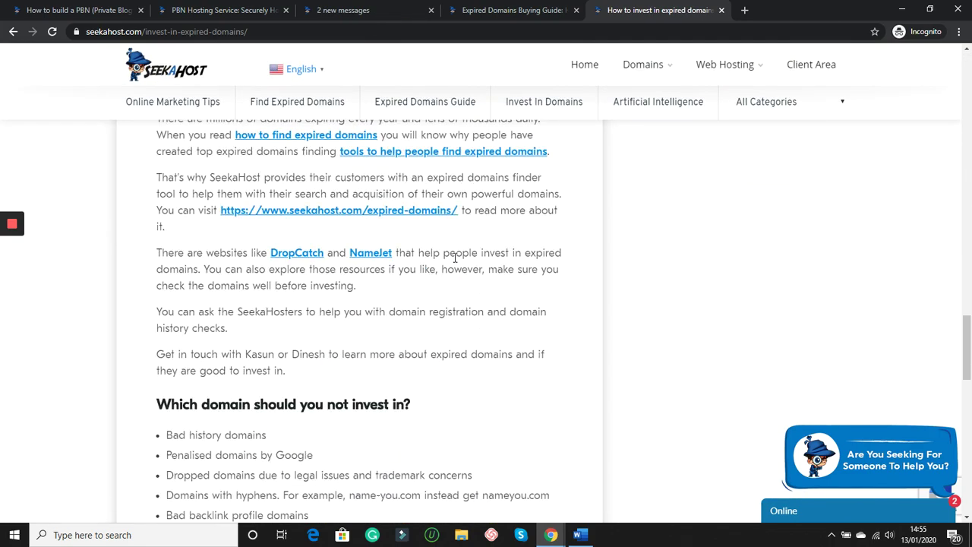
scroll(454, 259, "down", 7)
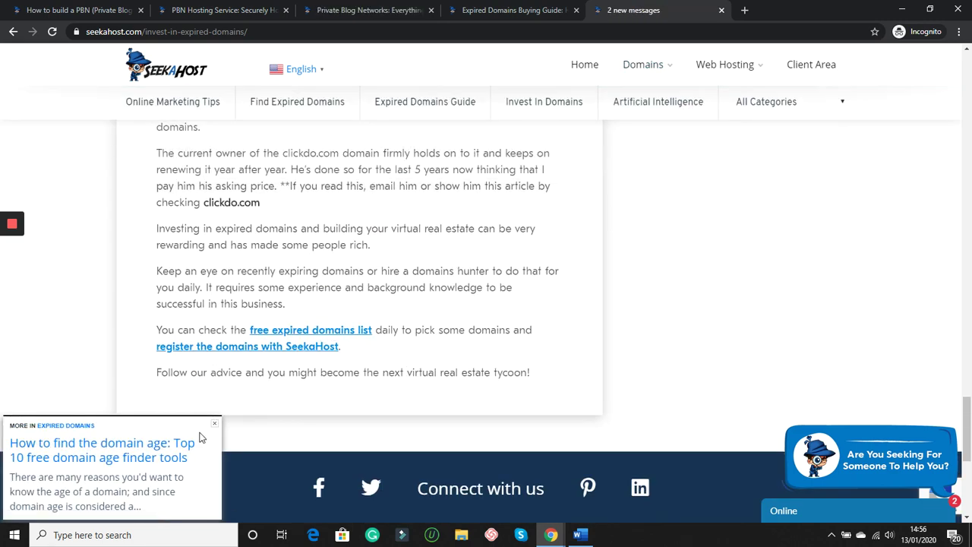
left_click(95, 451)
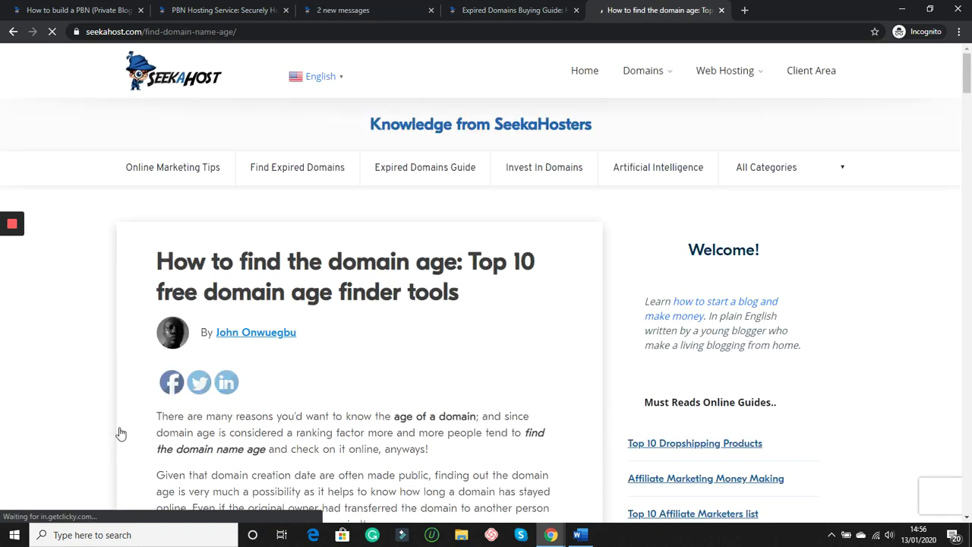
scroll(479, 373, "down", 10)
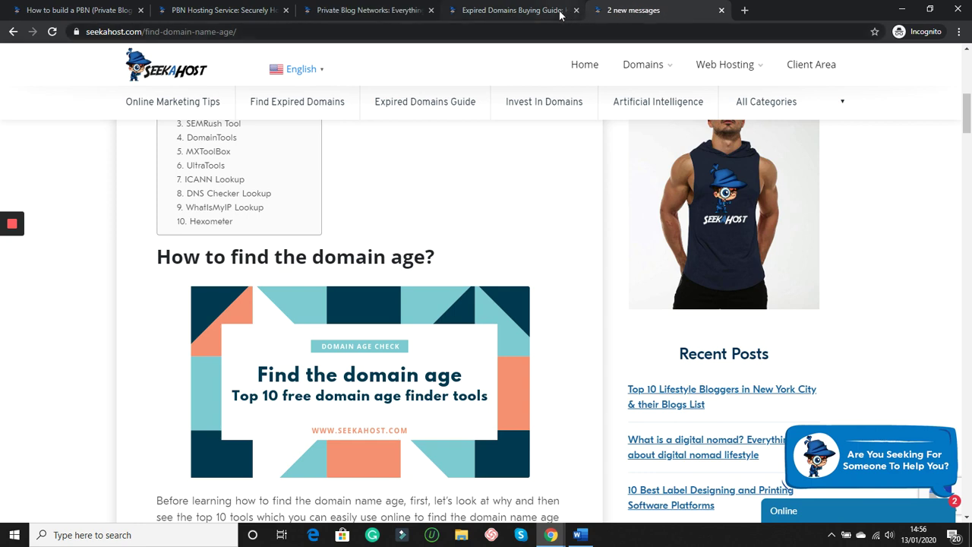
Step: Return to the Expired Domains Buying Guide and skim its sections on good expired domains, buying metrics and web hosting
left_click(517, 10)
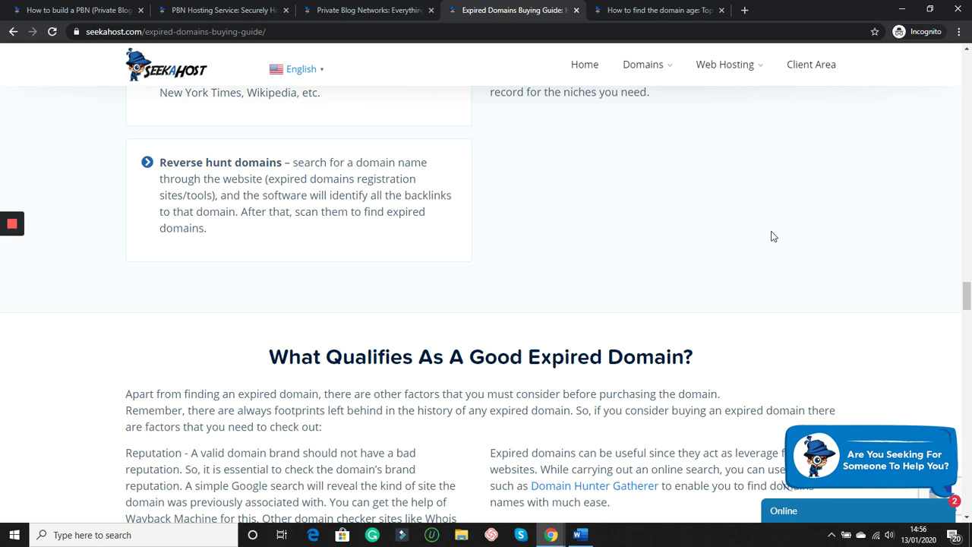
scroll(787, 263, "down", 4)
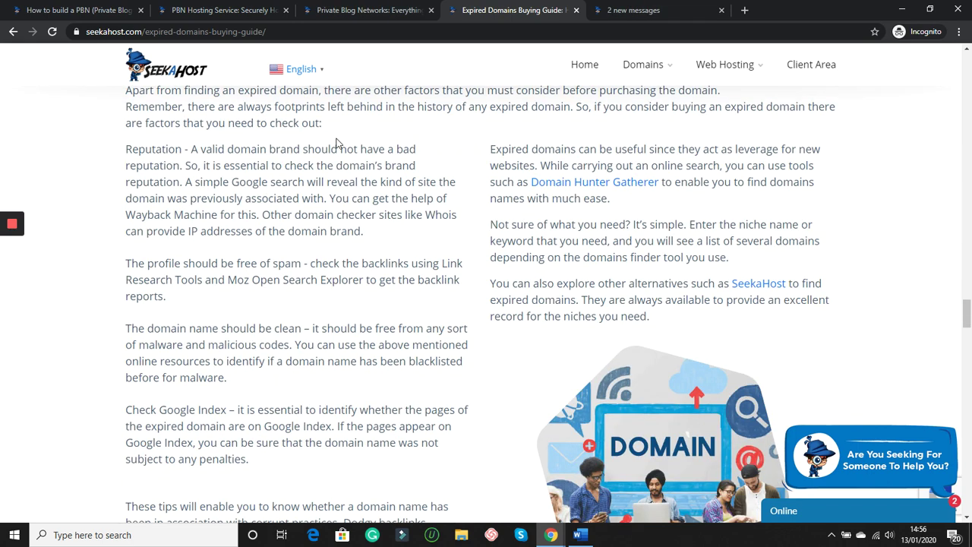
left_click(308, 32)
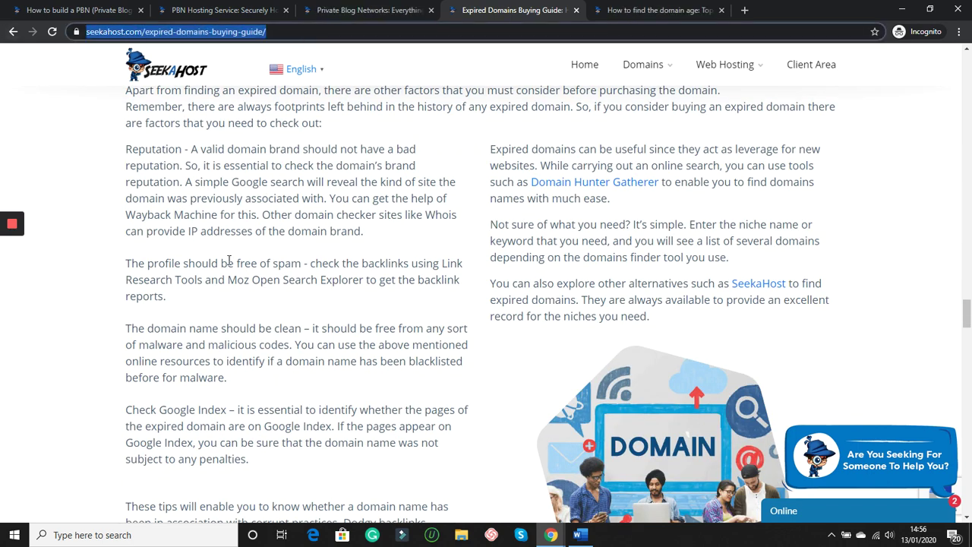
scroll(462, 256, "down", 20)
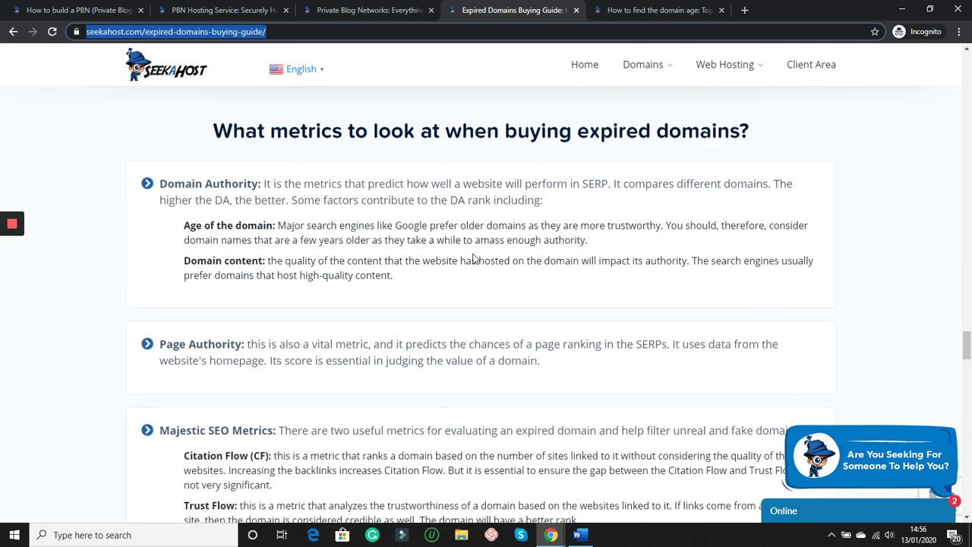
scroll(490, 341, "down", 15)
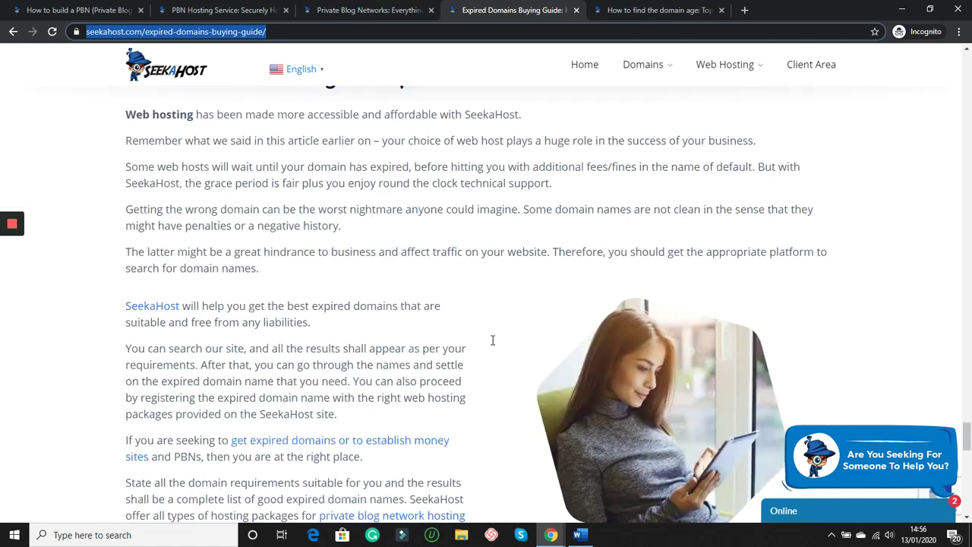
Step: View the ExpiredDomains.net, FreshDrop and Register Compass descriptions in the guide's section on the best expired domain finder tools
scroll(492, 340, "up", 12)
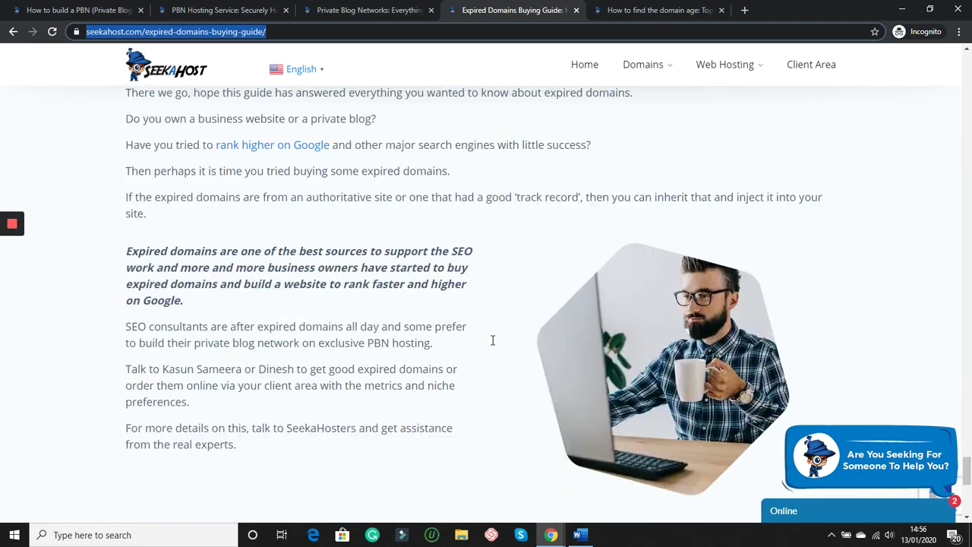
left_click(239, 391)
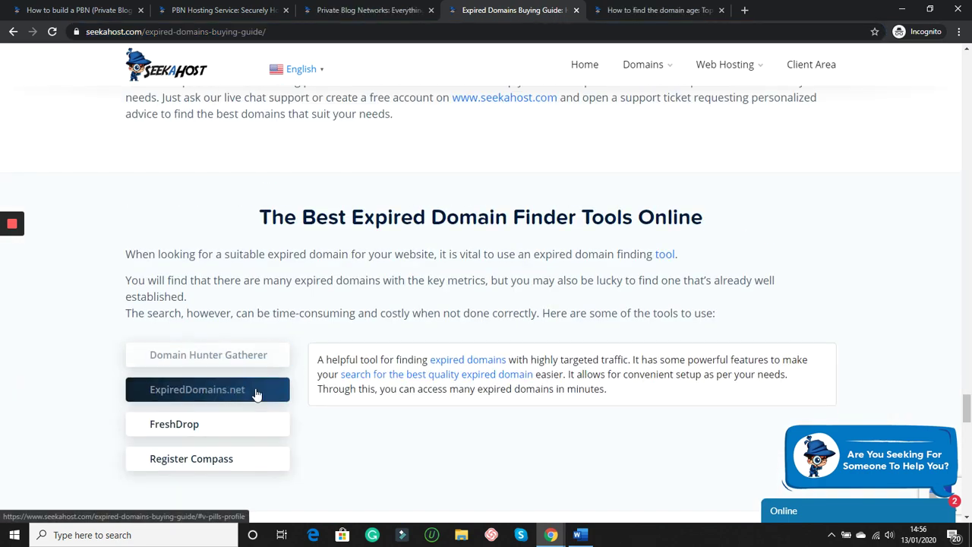
left_click(211, 425)
left_click(201, 458)
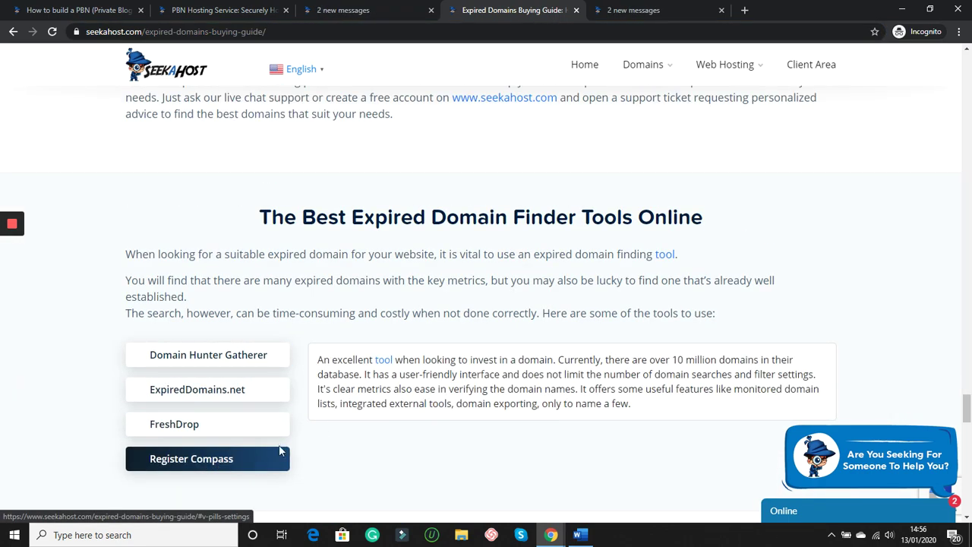
Step: Switch to Word, highlight the Expired Domains Finders URL, and copy the Best PBN Hosting URL from the link list
left_click(579, 535)
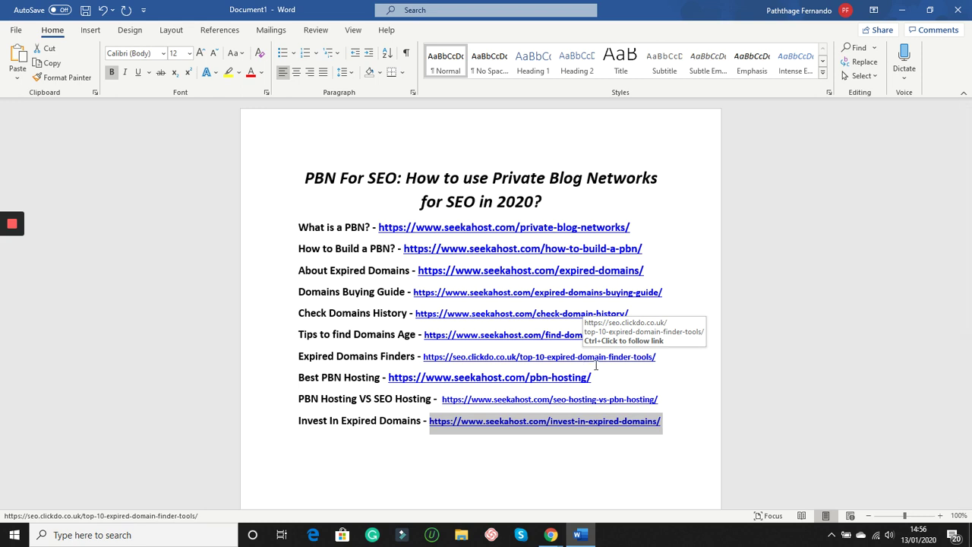
left_click_drag(659, 357, 449, 363)
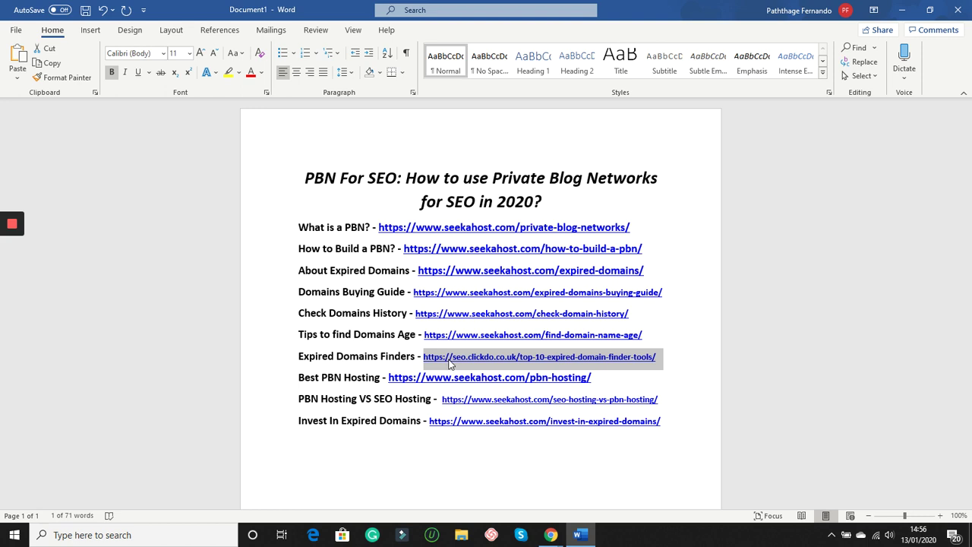
left_click_drag(599, 377, 390, 386)
key("ctrl+c")
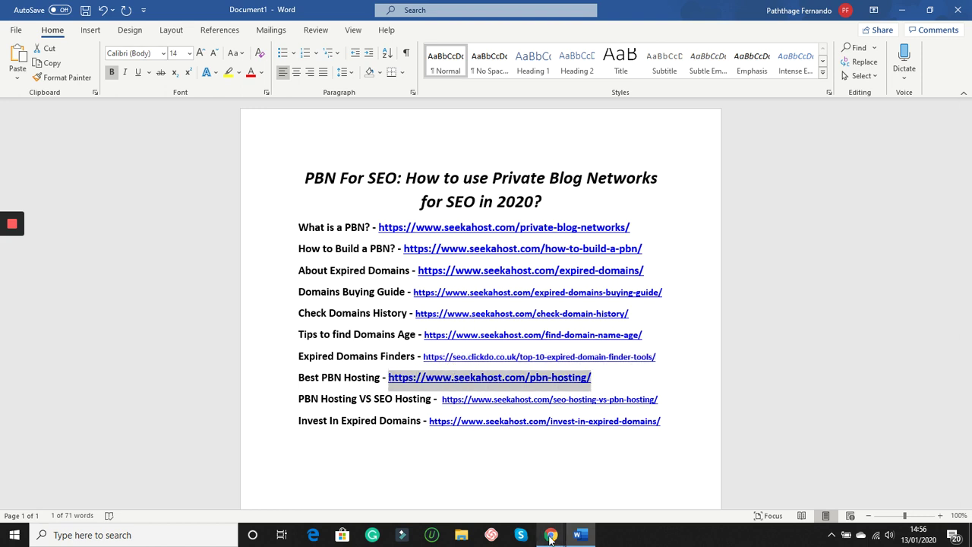
left_click(551, 535)
left_click(599, 503)
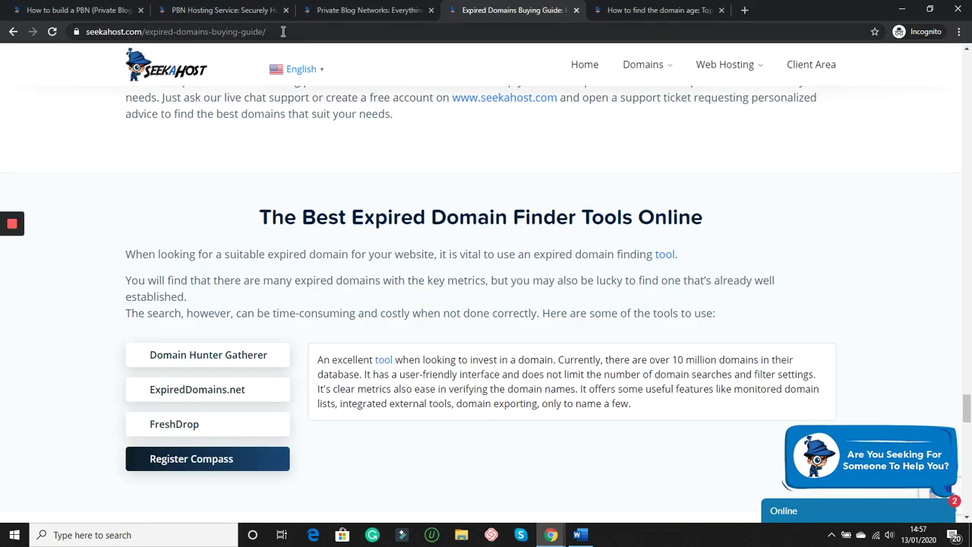
left_click(109, 10)
left_click(255, 32)
key("ctrl+v")
key("Return")
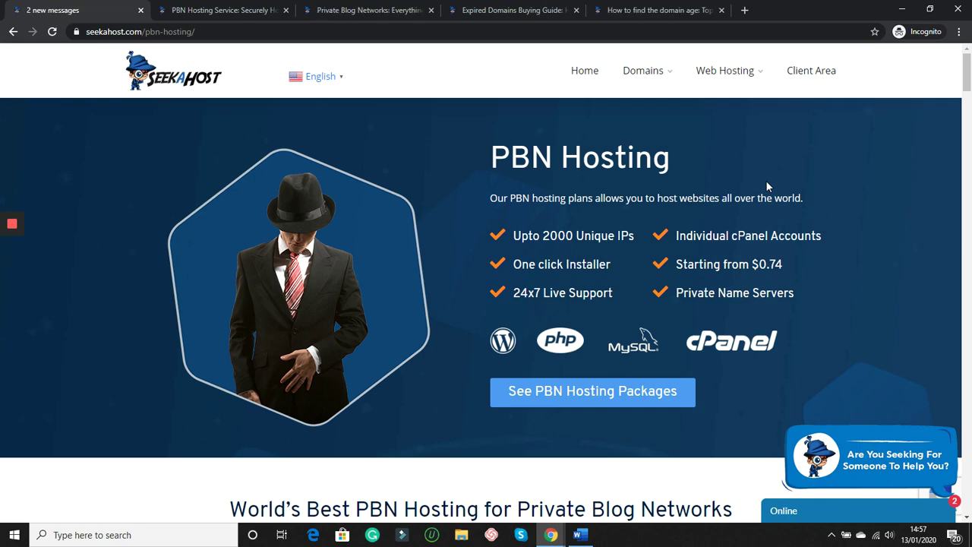
Step: Look over the PBN Hosting page down to its IP hosting packages and live chat offer, and return to the Word link list
scroll(714, 299, "down", 6)
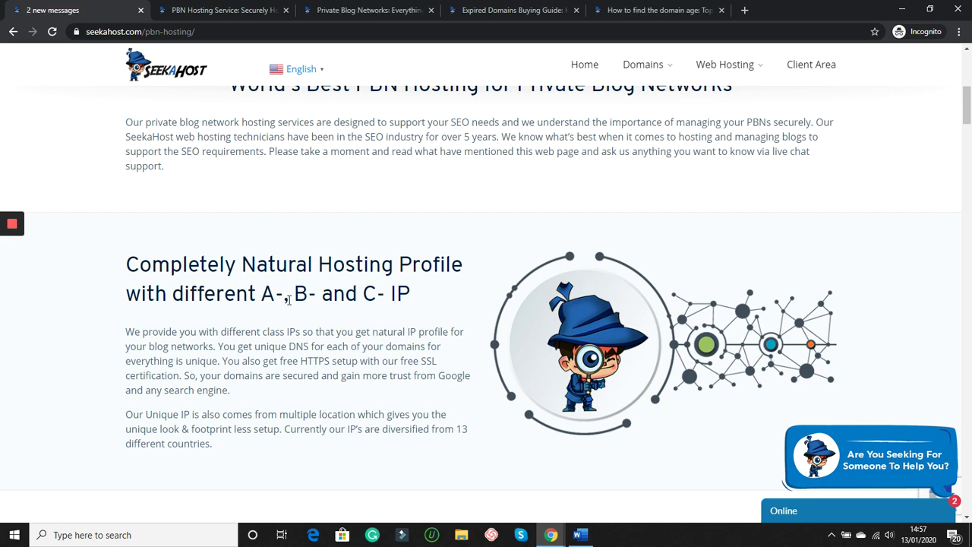
scroll(417, 302, "down", 12)
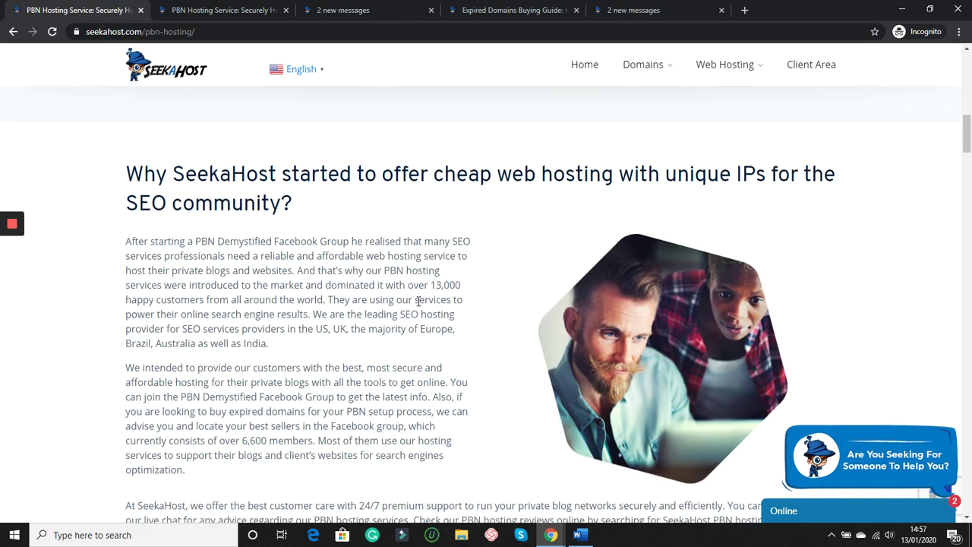
scroll(418, 302, "down", 9)
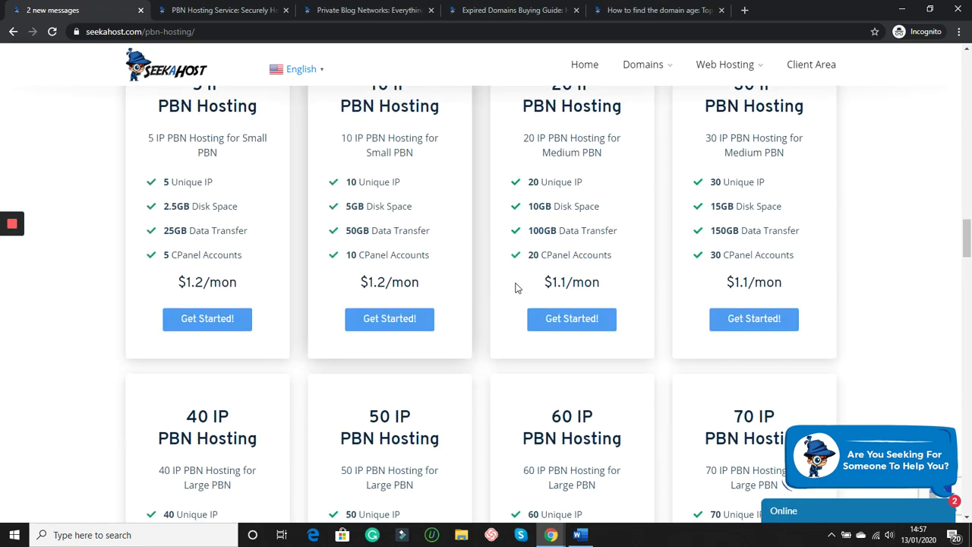
mouse_move(903, 465)
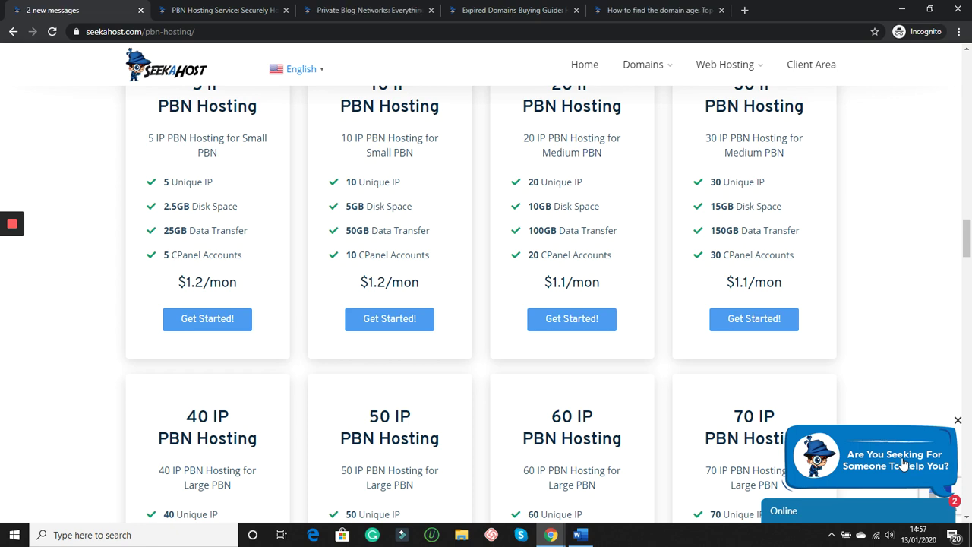
left_click(580, 534)
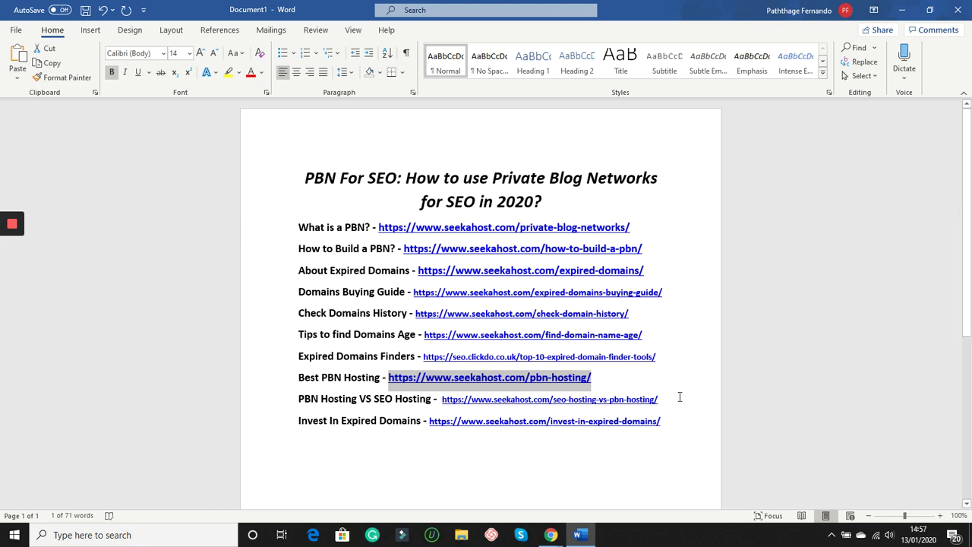
Step: Copy the PBN Hosting VS SEO Hosting URL from the link list, switch to Chrome and load it in place of the PBN Hosting page
left_click_drag(659, 398, 439, 398)
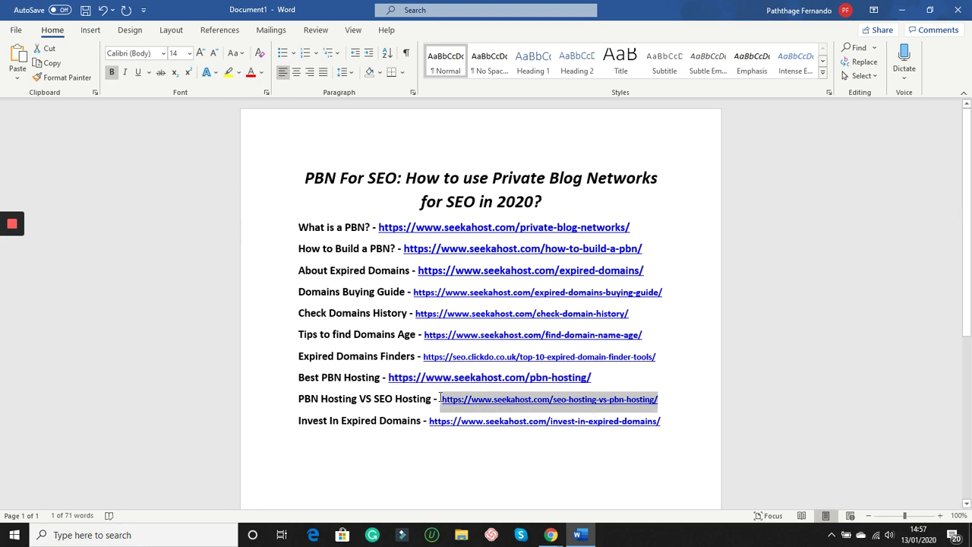
left_click(550, 535)
left_click(344, 29)
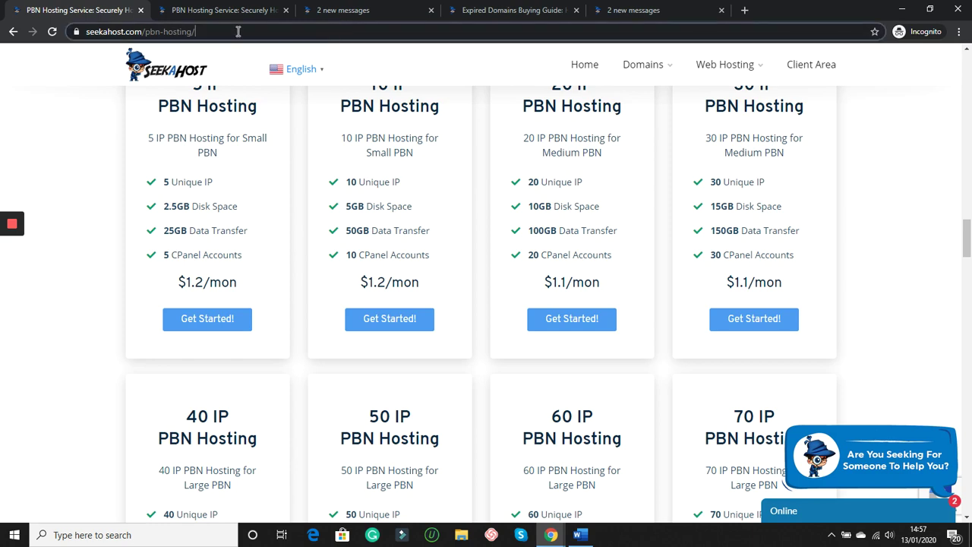
type("https://www.seekahost.com/seo-hosting-vs-pbn-hosting/")
key("Return")
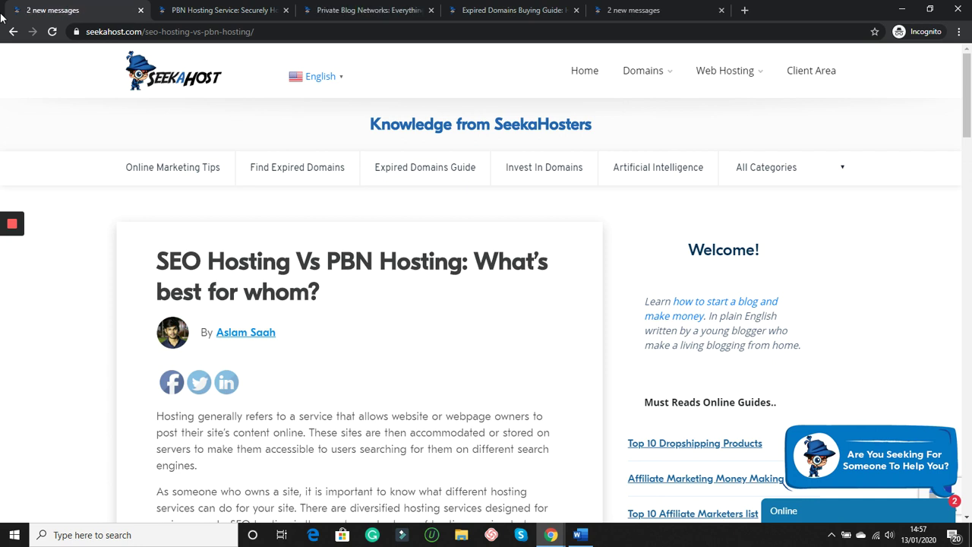
Step: Read through the SEO Hosting Vs PBN Hosting article, from the PBN hosting definition to the benefits of both hosting types
scroll(321, 273, "down", 5)
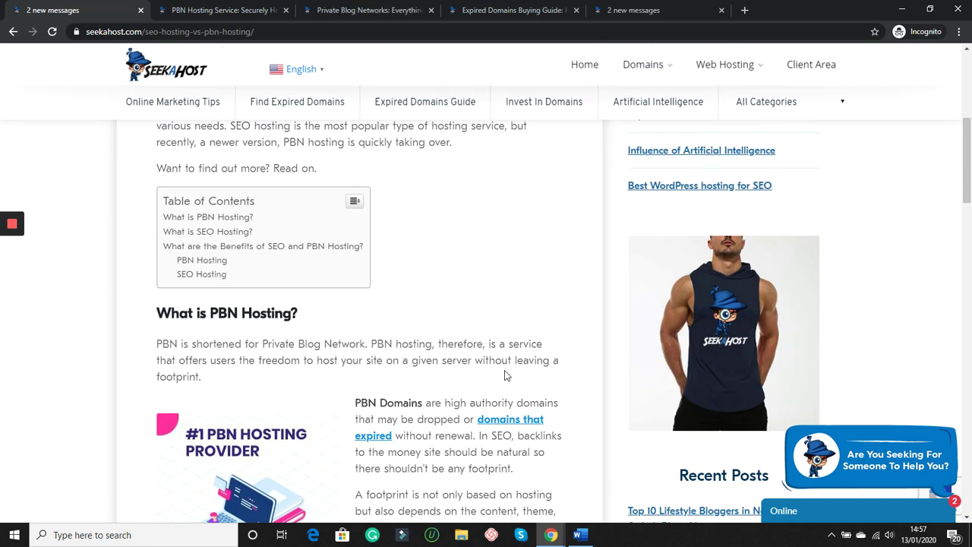
scroll(527, 334, "down", 1)
scroll(527, 334, "down", 3)
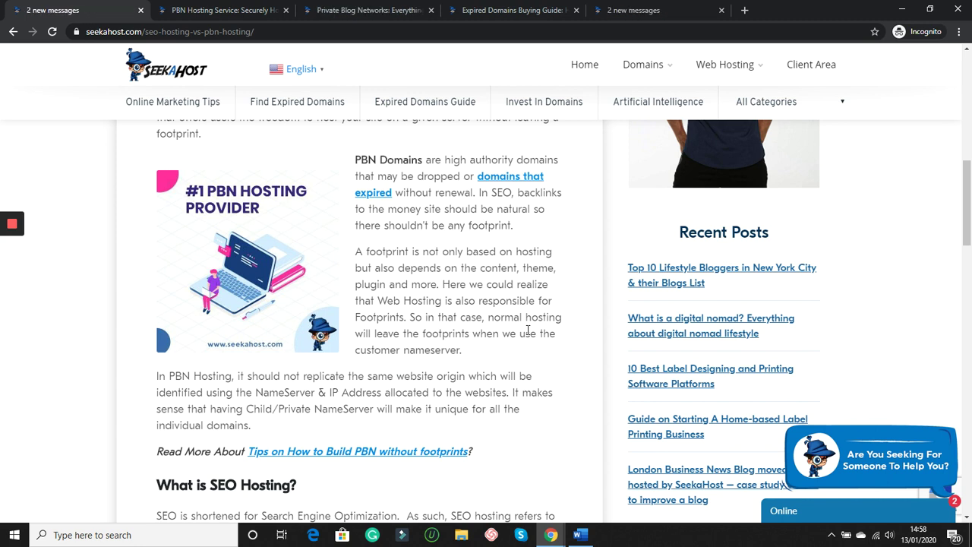
left_click(274, 34)
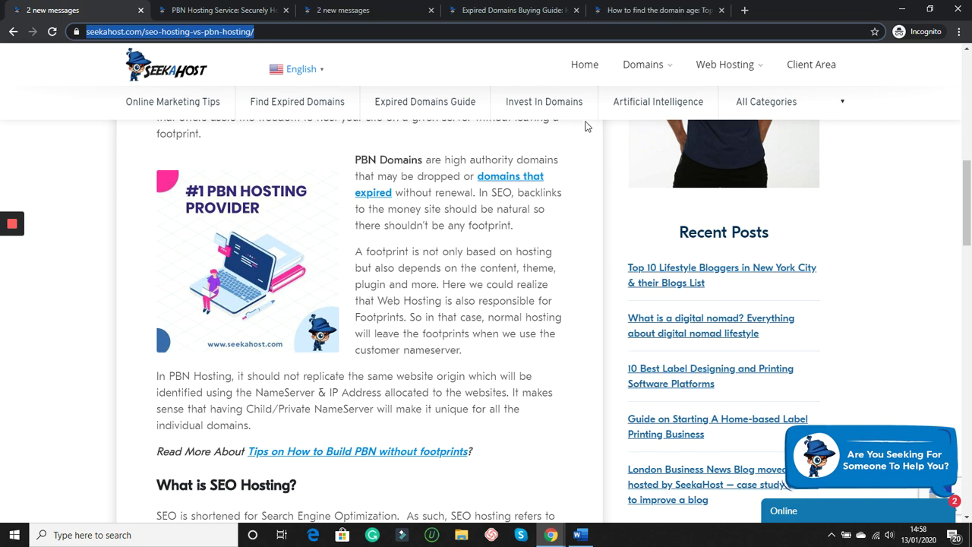
mouse_move(645, 76)
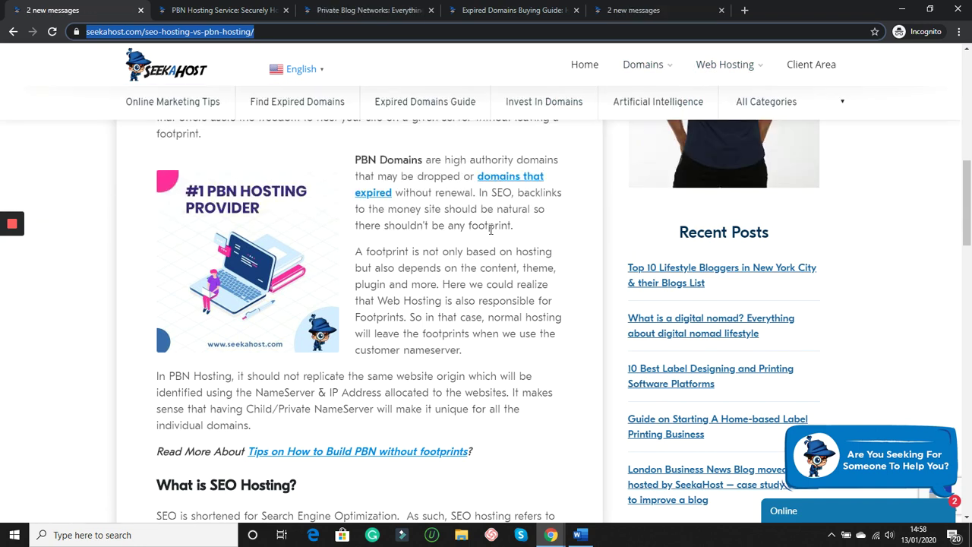
scroll(492, 305, "down", 10)
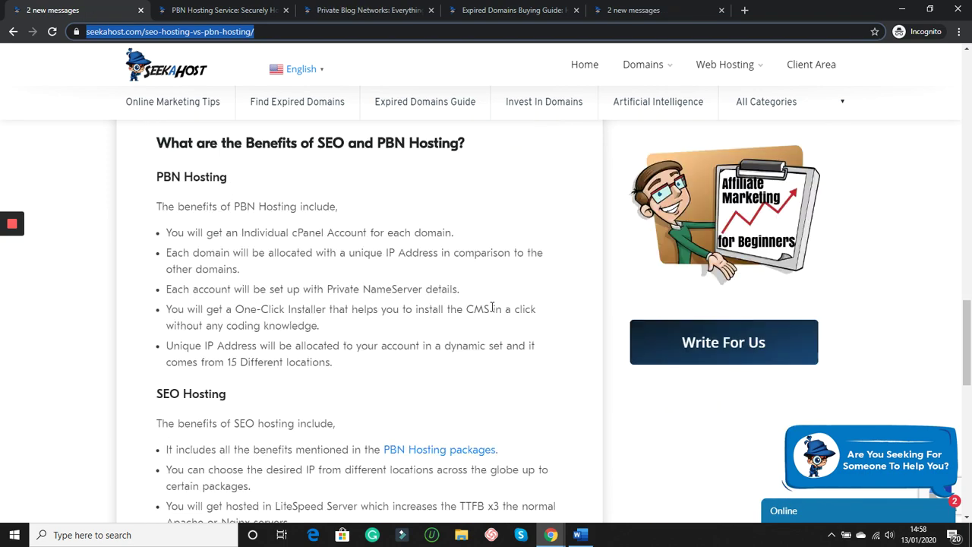
scroll(492, 305, "down", 4)
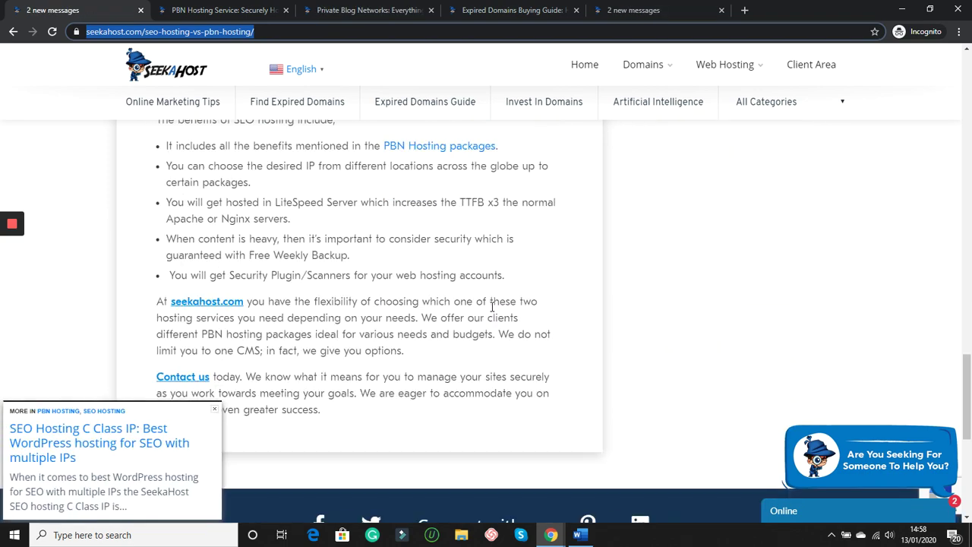
Step: Open the suggested SEO Hosting C Class IP article, view its SEO hosting packages, and copy the article's URL
left_click(112, 429)
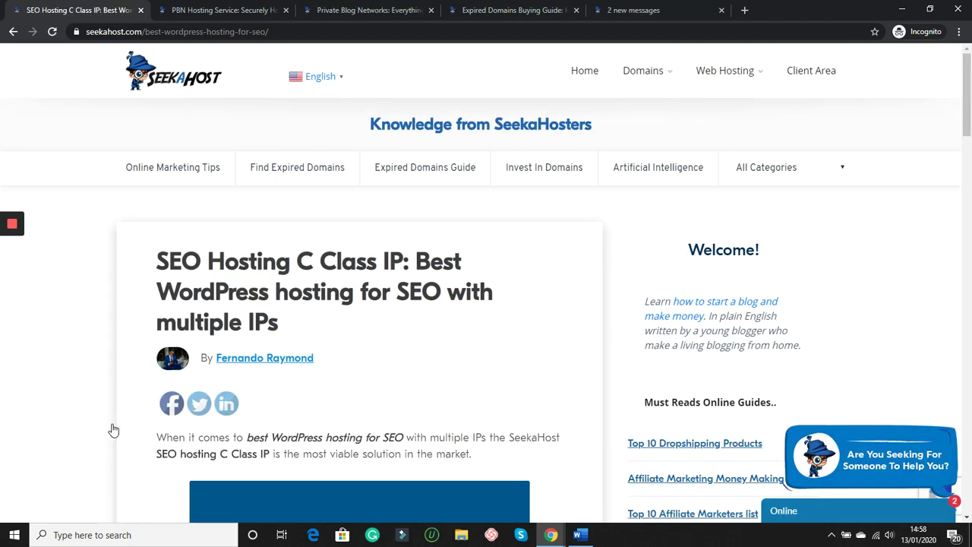
scroll(169, 425, "down", 5)
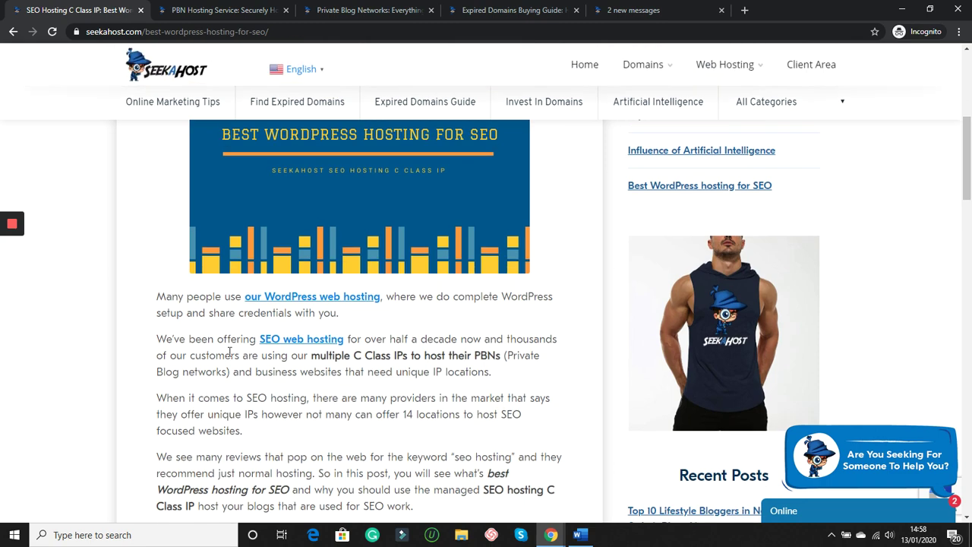
scroll(349, 350, "down", 5)
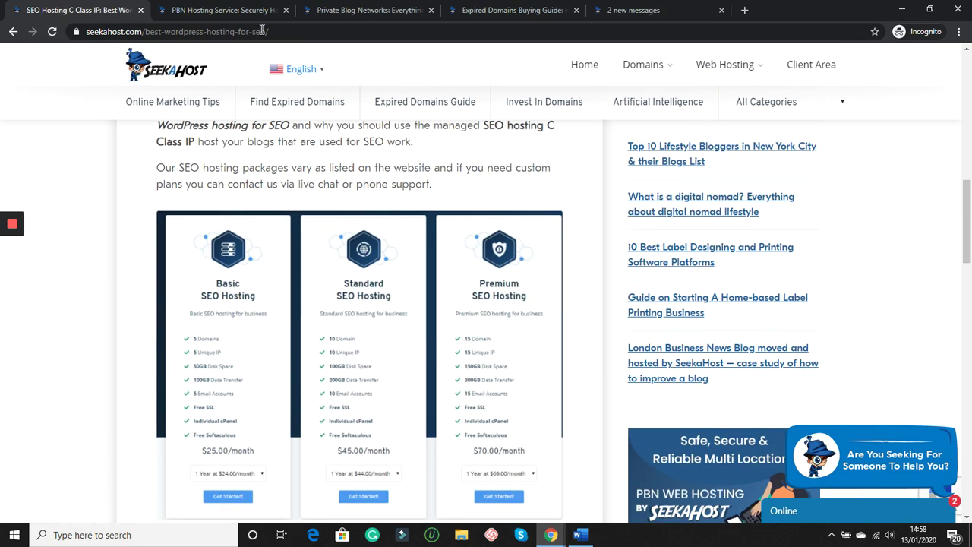
left_click(307, 32)
key("ctrl+c")
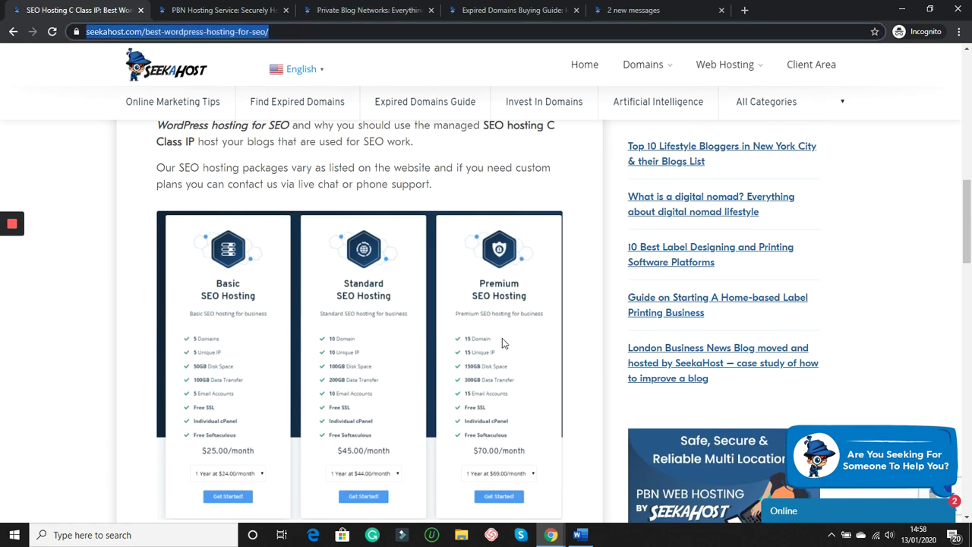
Step: Switch to Word and add the line "SEO Hosting C Class IP -" with the copied URL below PBN Hosting VS SEO Hosting, spelling Hosting correctly
left_click(579, 535)
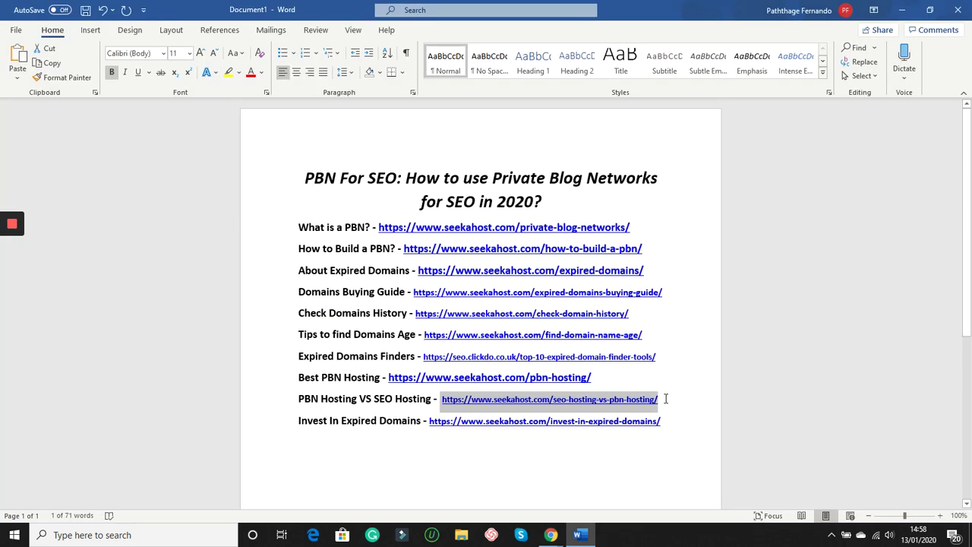
left_click(666, 397)
key("Return")
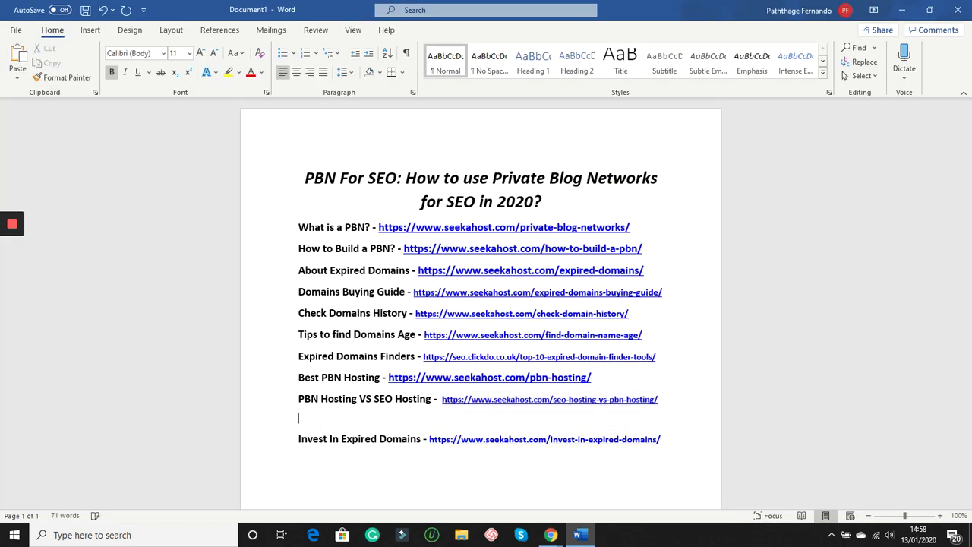
type("SEO Hositng C Class IP -")
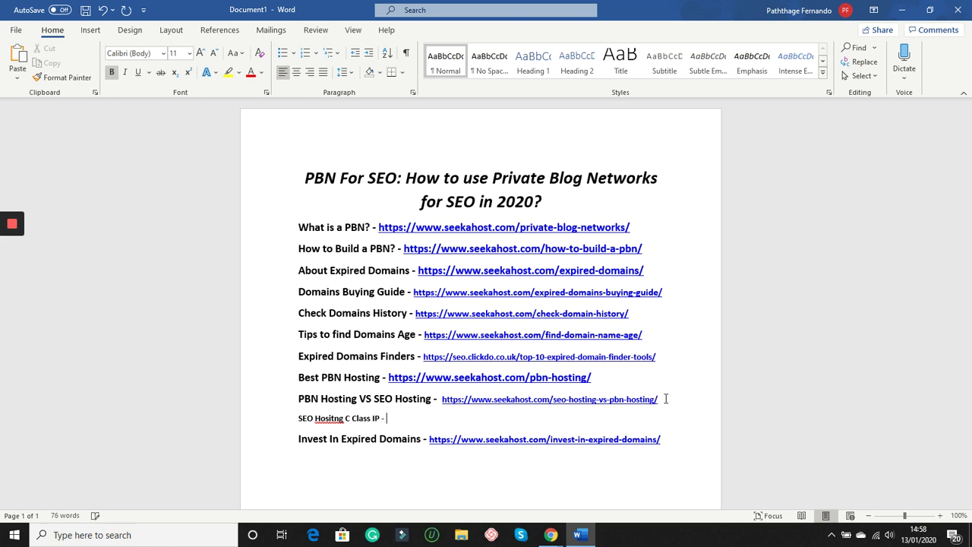
key("ctrl+v")
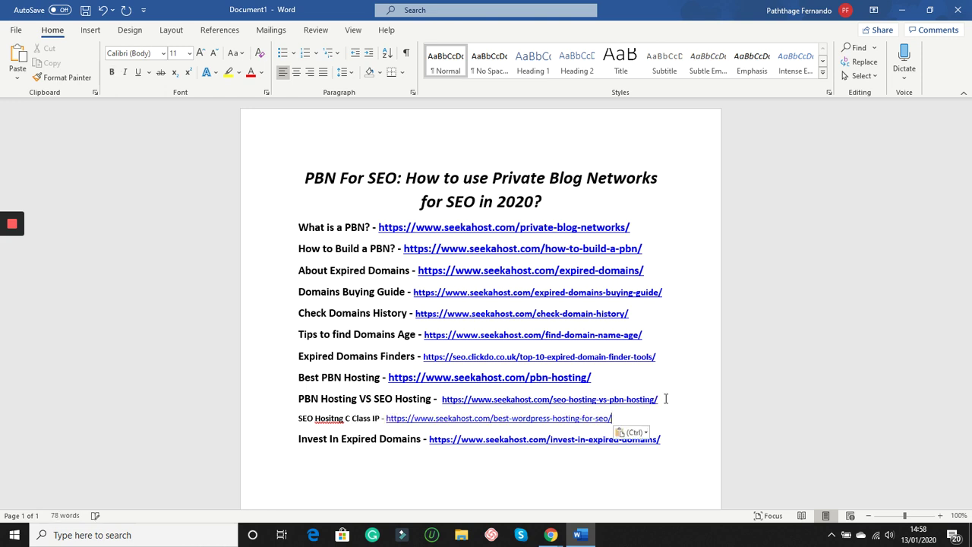
right_click(327, 417)
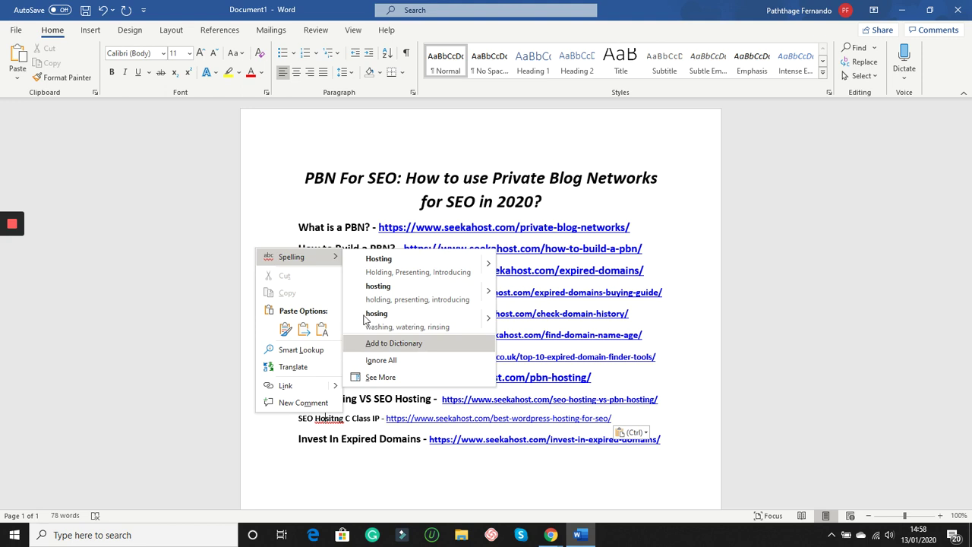
left_click(378, 261)
Step: Set the whole SEO Hosting C Class IP line to font size 13
left_click_drag(610, 418, 299, 422)
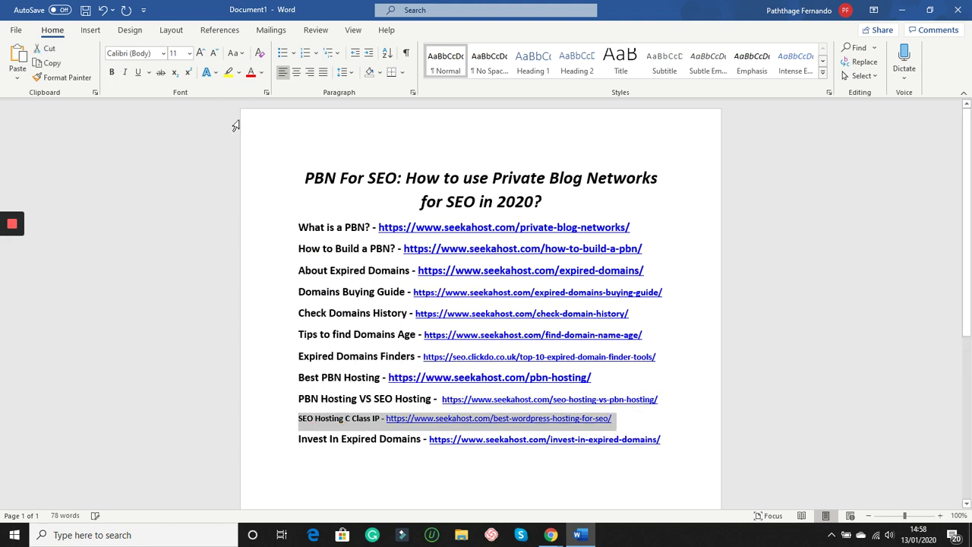
left_click(182, 53)
type("13")
key("Return")
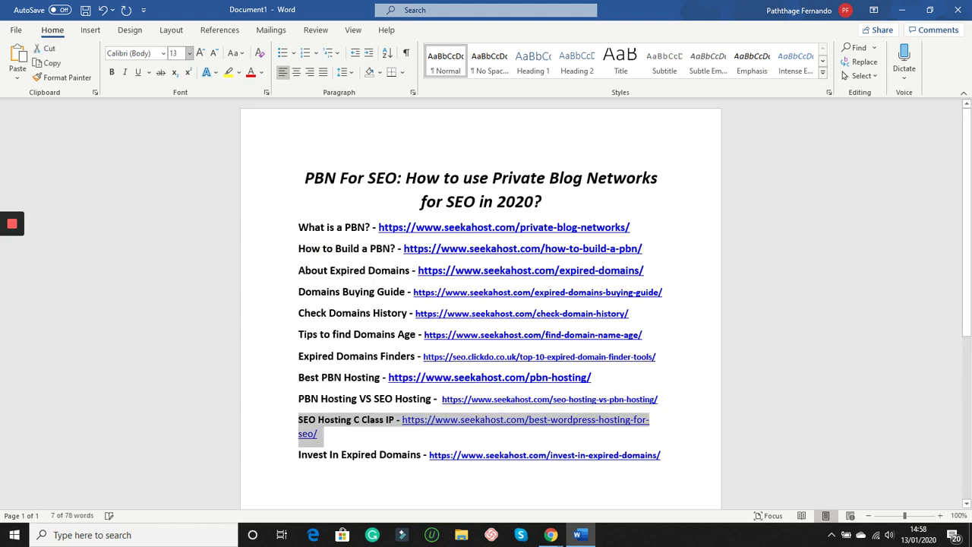
Step: Set only the best-wordpress-hosting-for-seo URL in the SEO Hosting C Class IP line to font size 11
left_click(403, 420)
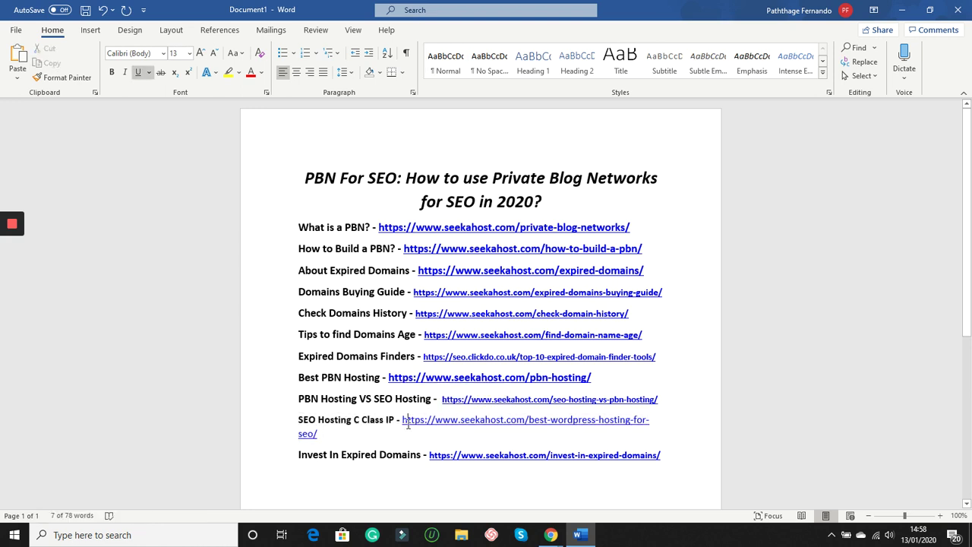
left_click_drag(402, 420, 320, 434)
left_click(182, 54)
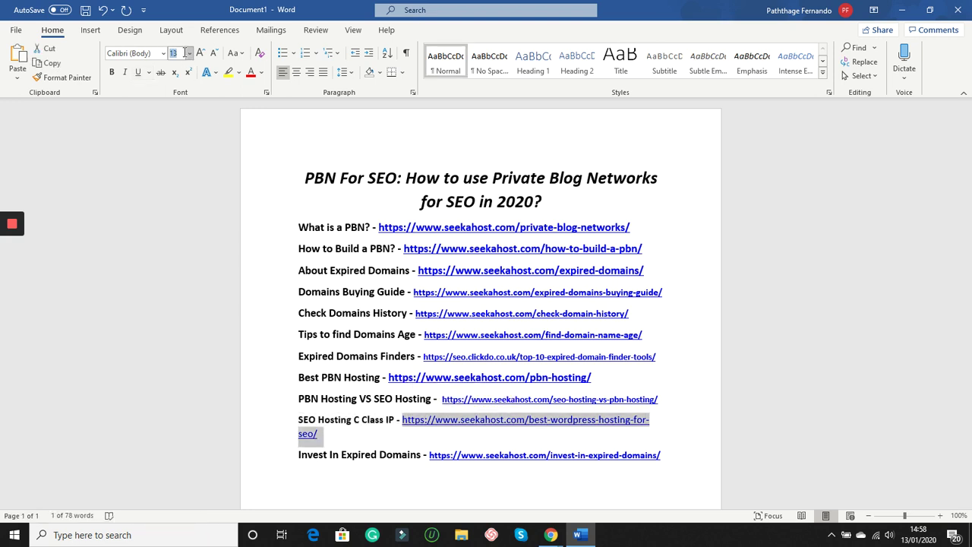
type("111")
key("Return")
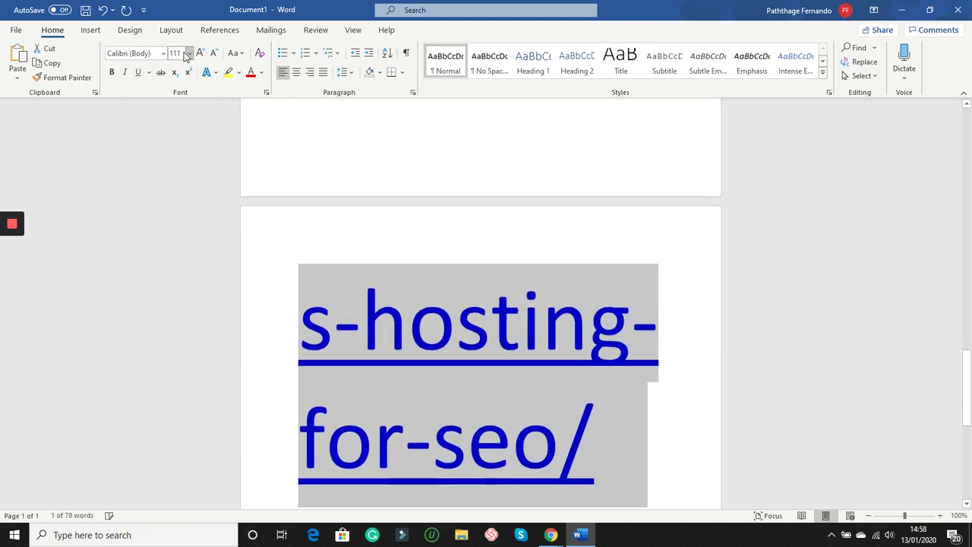
key("ctrl+z")
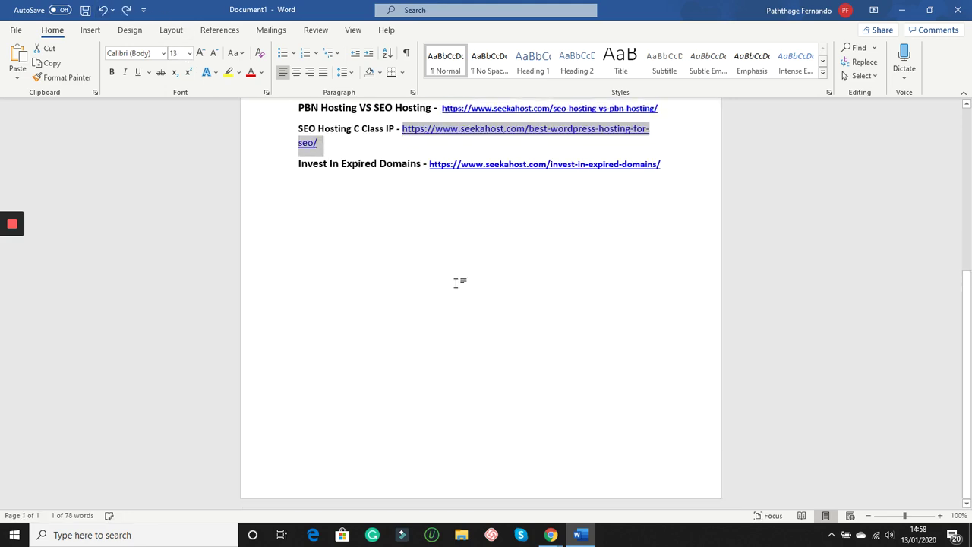
left_click(179, 53)
type("11")
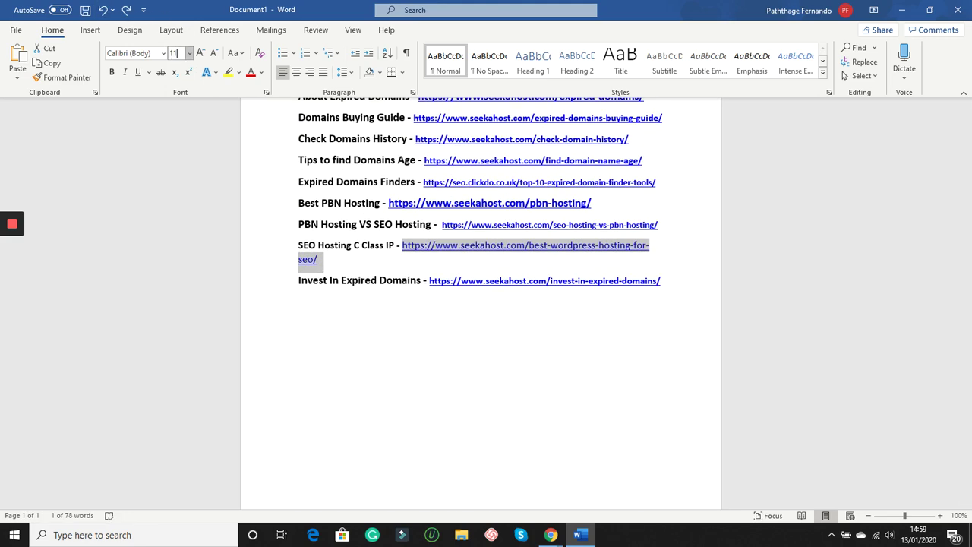
key("Return")
scroll(492, 454, "up", 5)
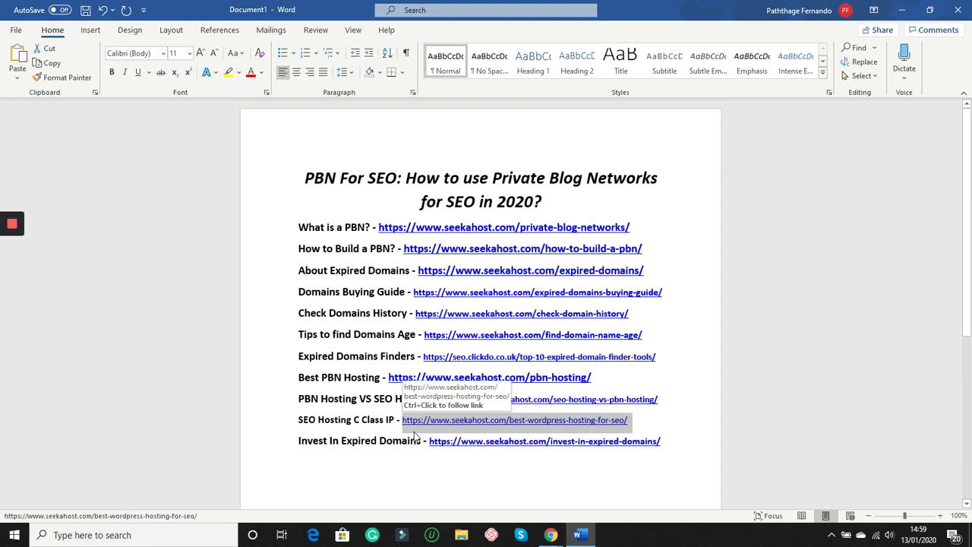
Step: Add a new line reading "Local SEO Blueprint -" below the Invest In Expired Domains entry
left_click_drag(663, 446, 461, 449)
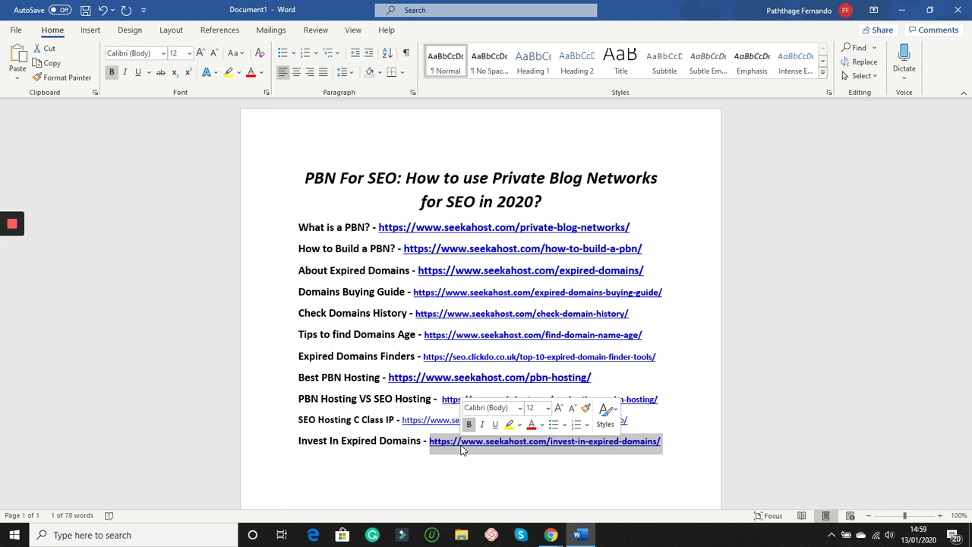
left_click(678, 438)
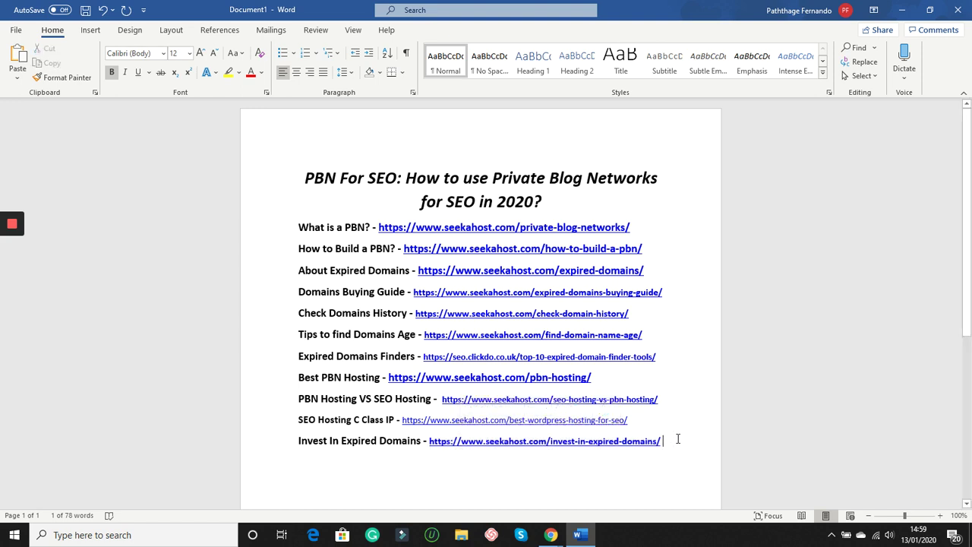
key("Return")
type("Loca")
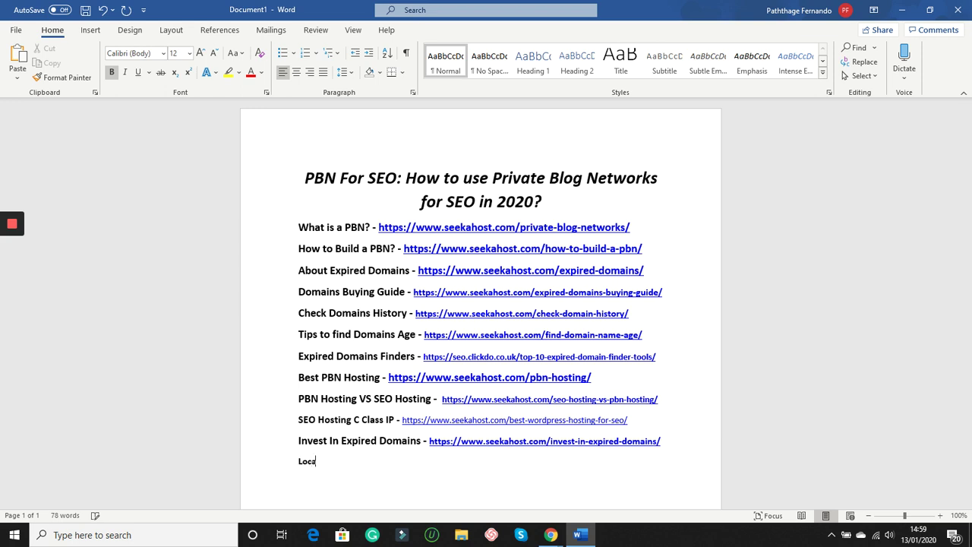
type(" SEO Bloueprint -")
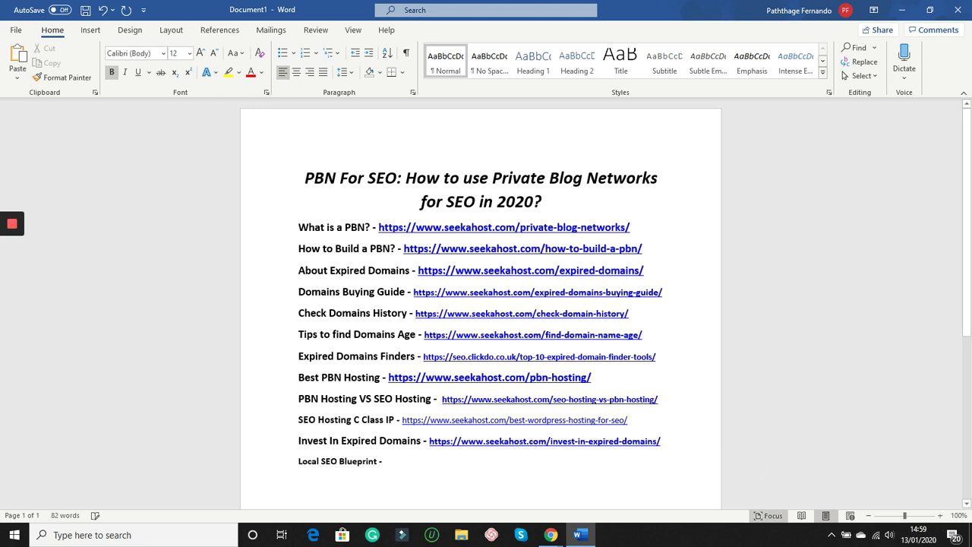
Step: Set the Local SEO Blueprint line to font size 14
left_click(278, 458)
left_click(178, 53)
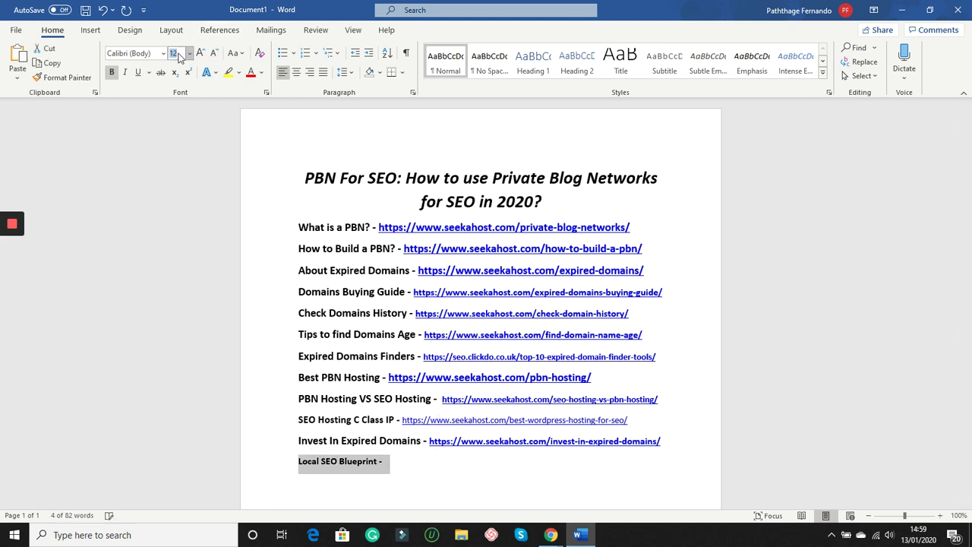
type("1")
key("Return")
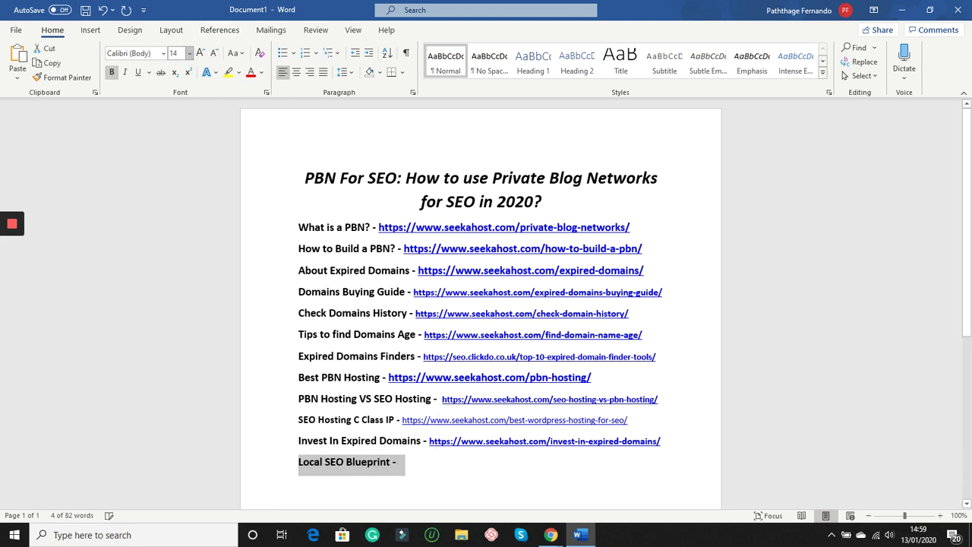
Step: Switch to the Chrome window with the SEO Hosting C Class IP article and load university.seekahost.com in its place
left_click(553, 534)
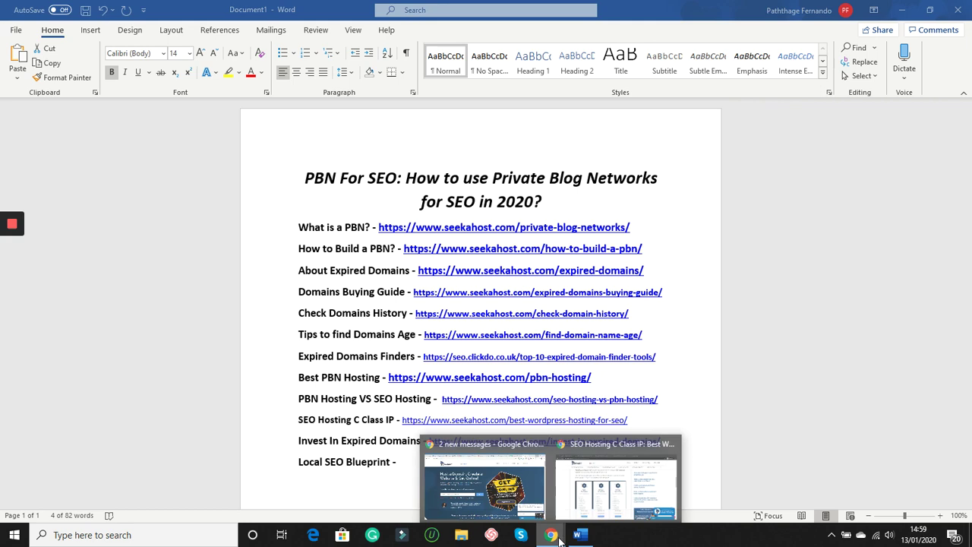
left_click(616, 482)
type("university.seekahost.com")
key("Return")
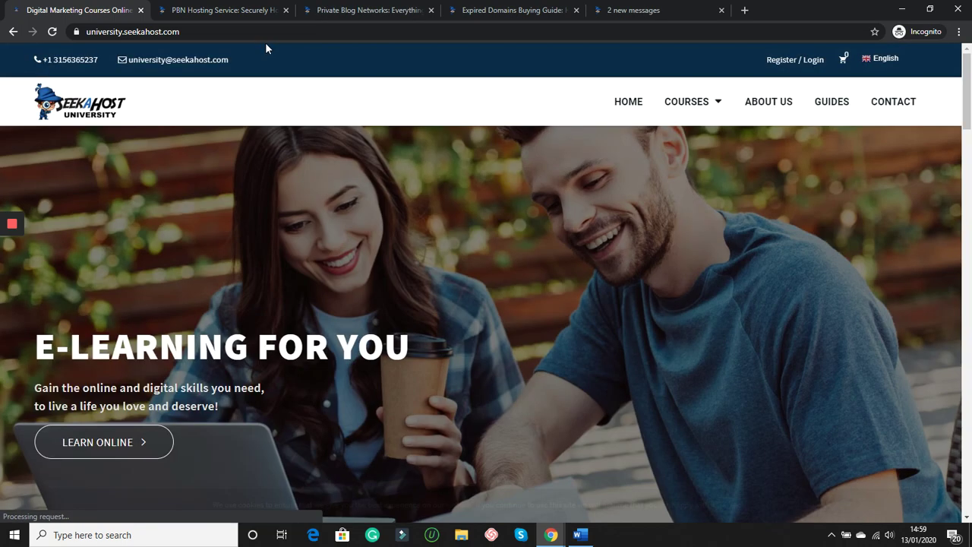
mouse_move(703, 119)
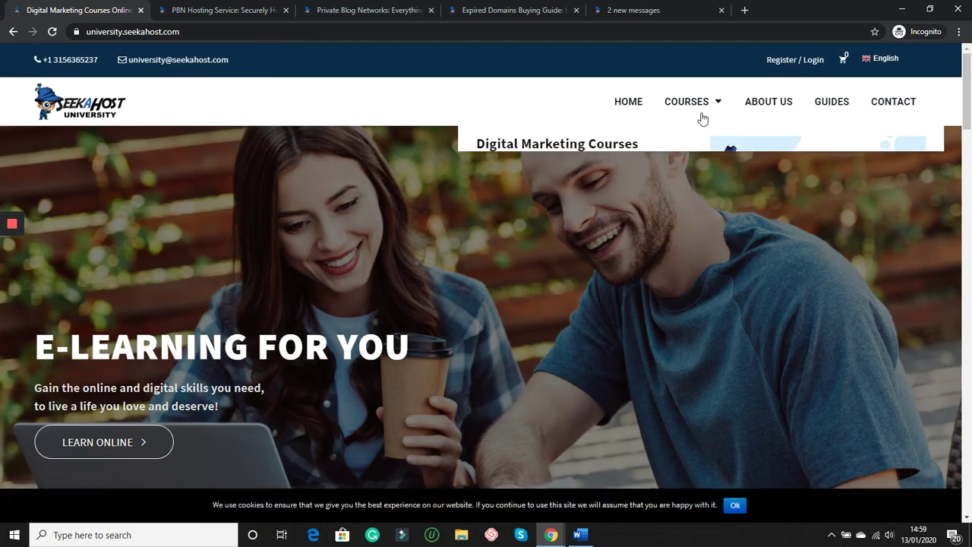
Step: Open the Local SEO Blueprint course page and load the SEO Training Course page in a new tab
left_click(514, 201)
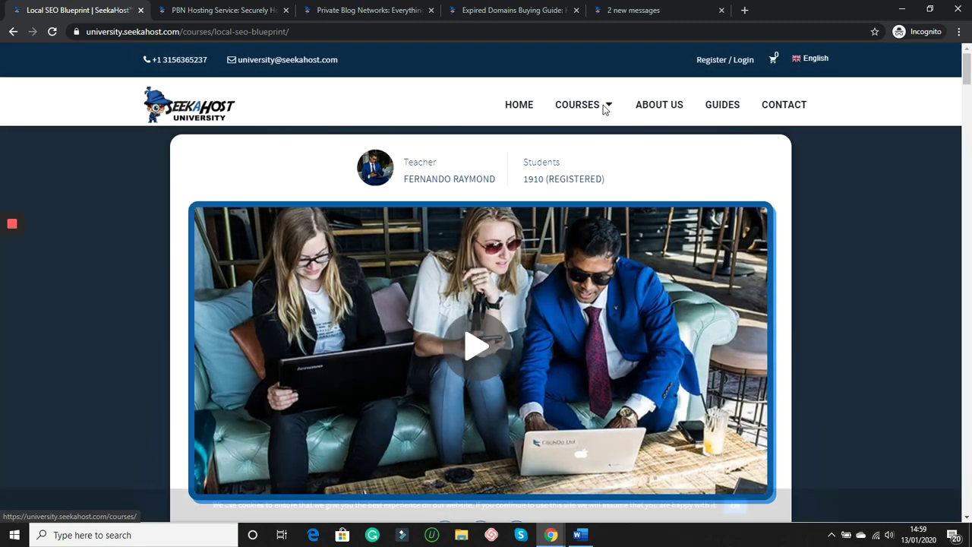
mouse_move(600, 104)
right_click(432, 174)
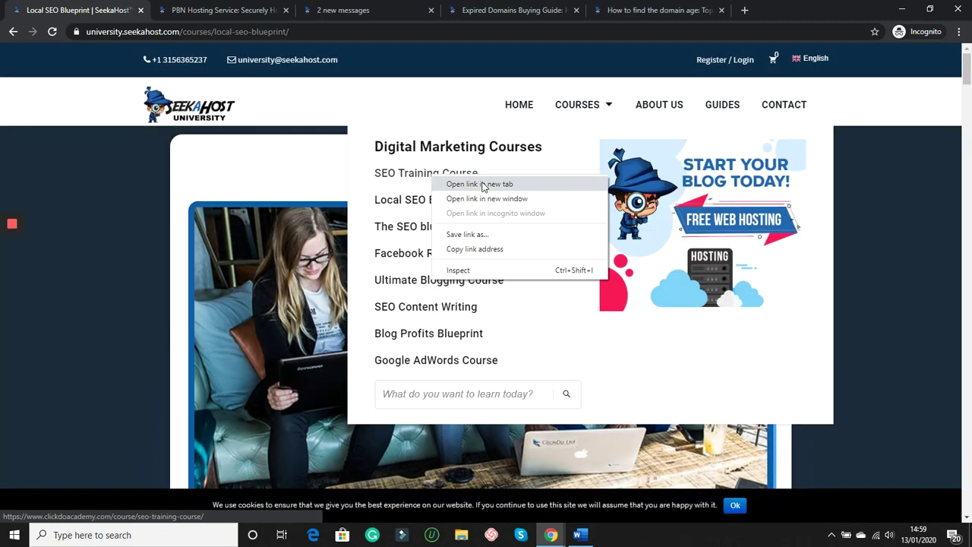
left_click(483, 184)
left_click(196, 13)
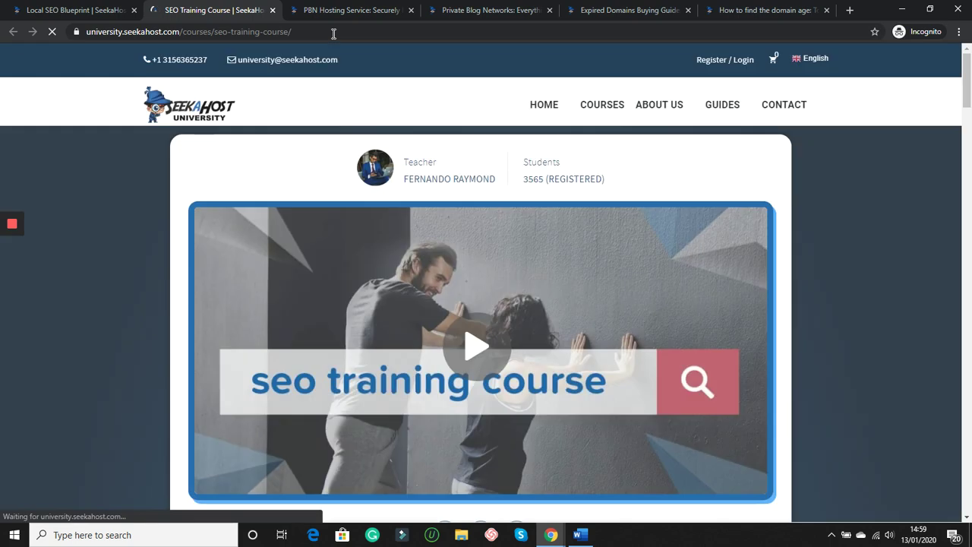
Step: Look through the SEO Training Course page, from the course header to the free access offer and course description
scroll(505, 280, "down", 6)
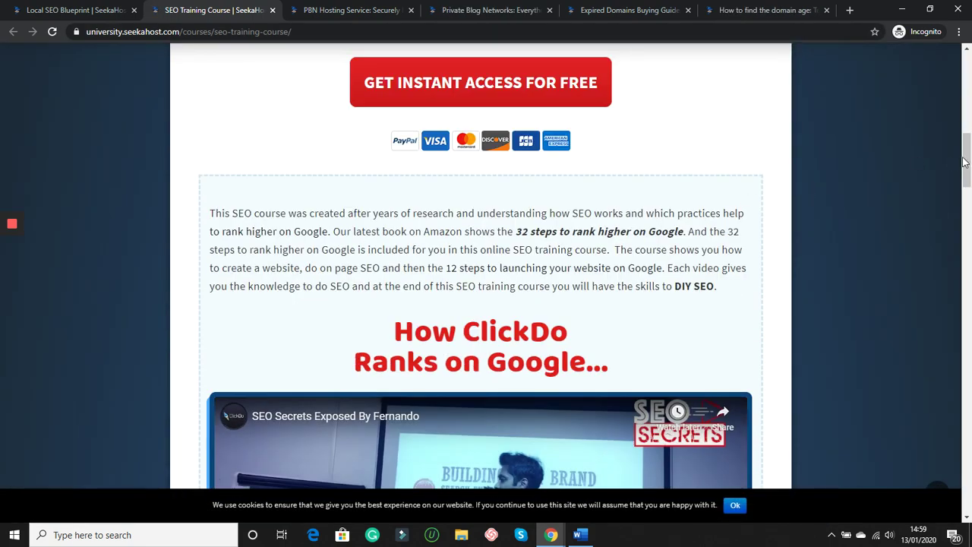
scroll(341, 95, "up", 7)
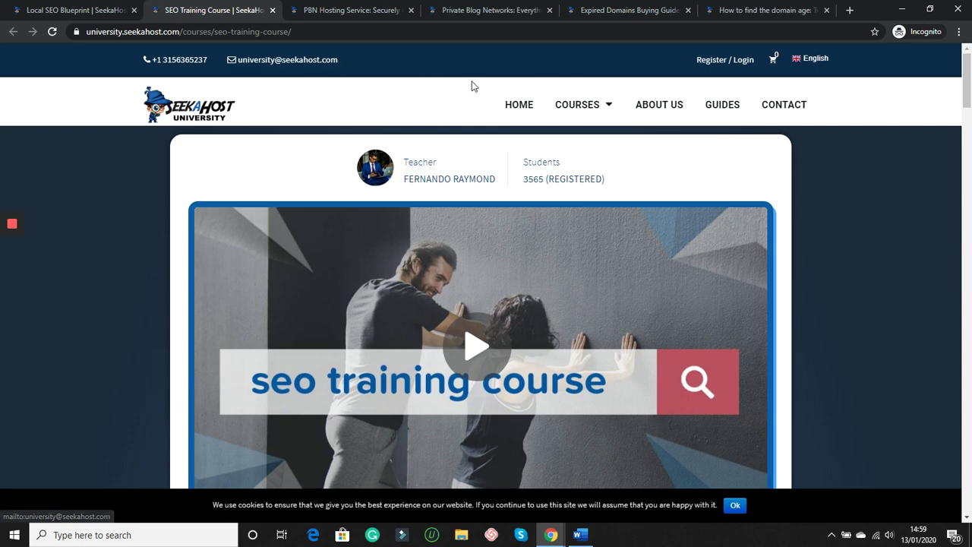
scroll(510, 228, "down", 5)
scroll(486, 205, "up", 3)
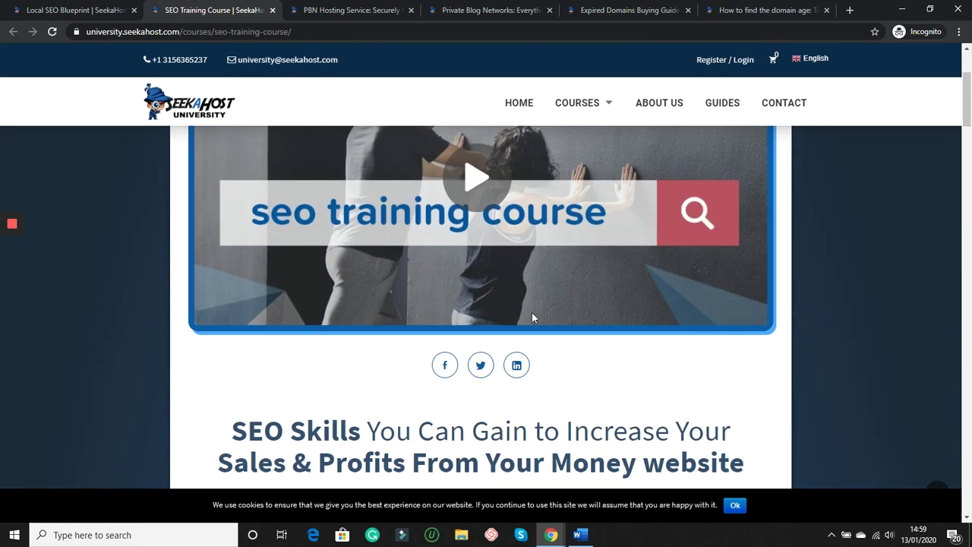
scroll(532, 317, "down", 5)
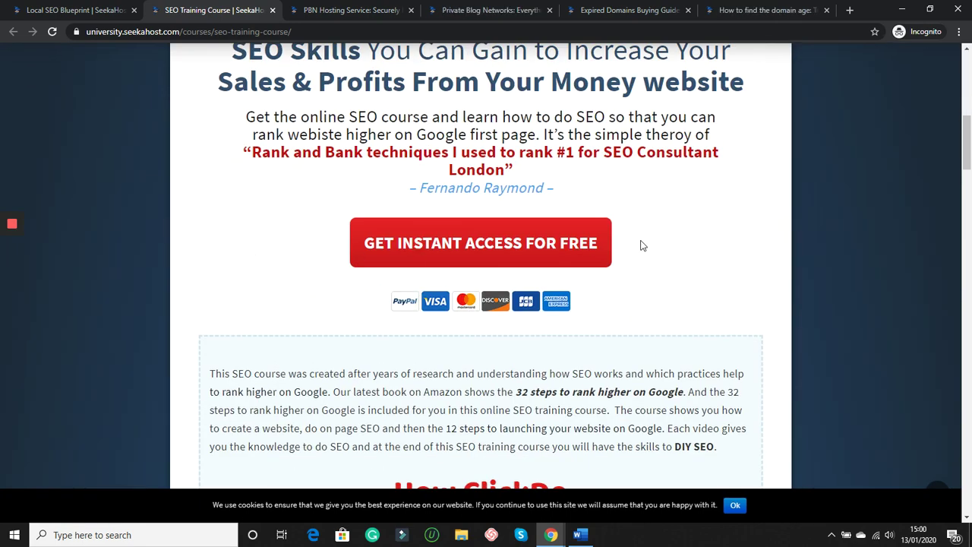
scroll(642, 244, "up", 1)
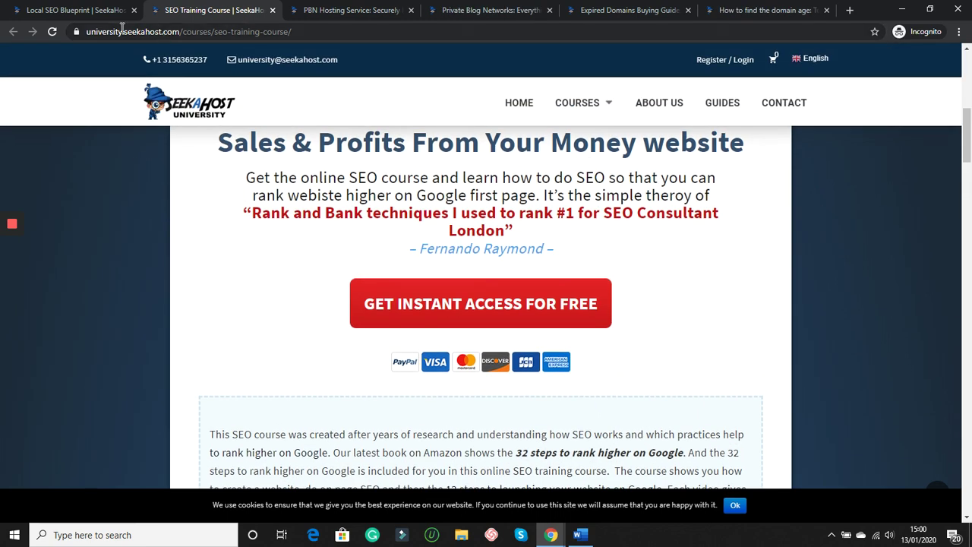
Step: Copy the local-seo-blueprint page URL and paste it into the Local SEO Blueprint line of the Word document
left_click(76, 10)
left_click(366, 32)
key("ctrl+c")
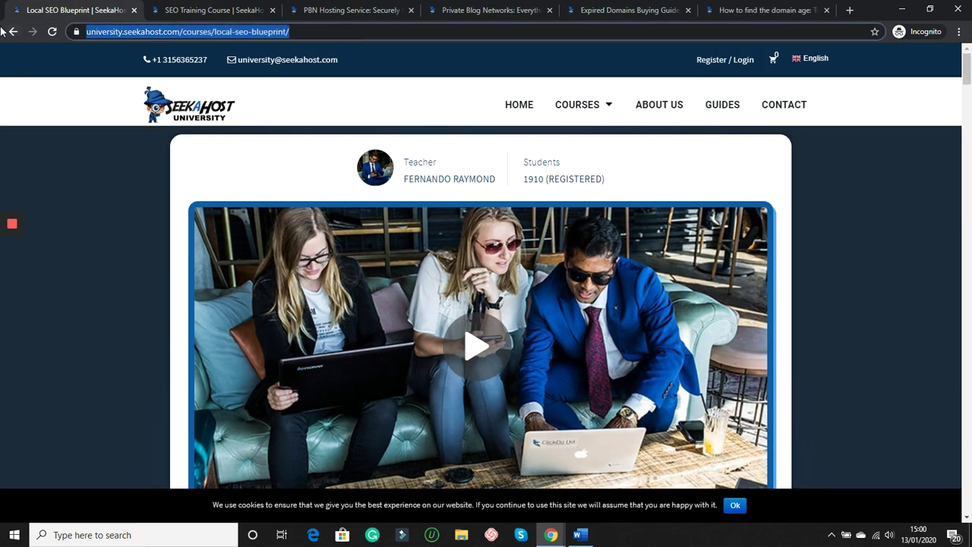
left_click(579, 534)
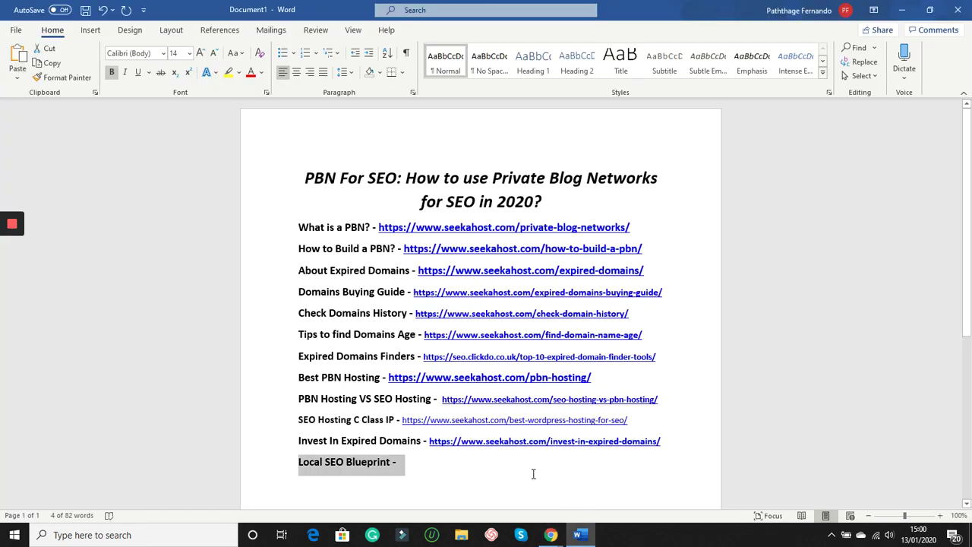
key("ctrl+v")
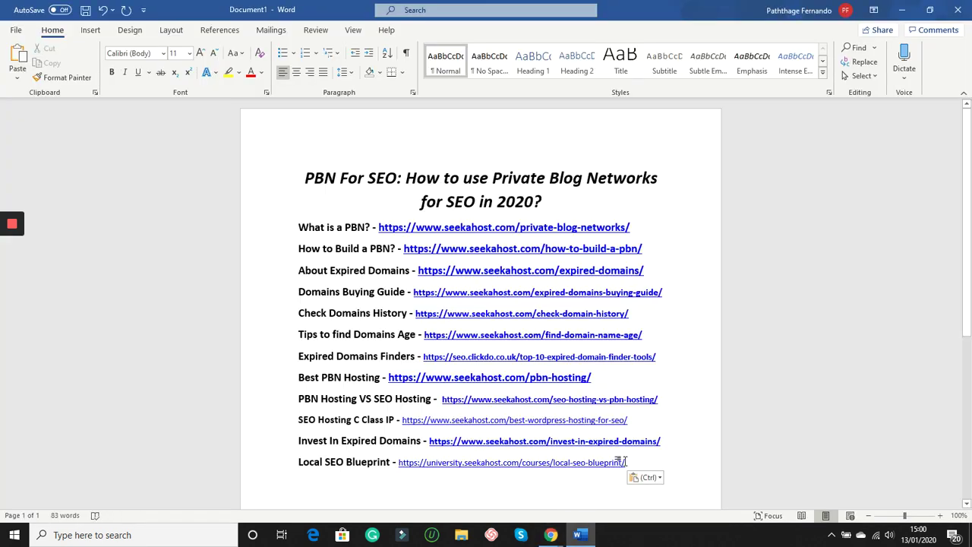
Step: Try to set the URL in the Local SEO Blueprint line to font size 13 and 12
left_click_drag(625, 461, 401, 461)
key("ctrl+c")
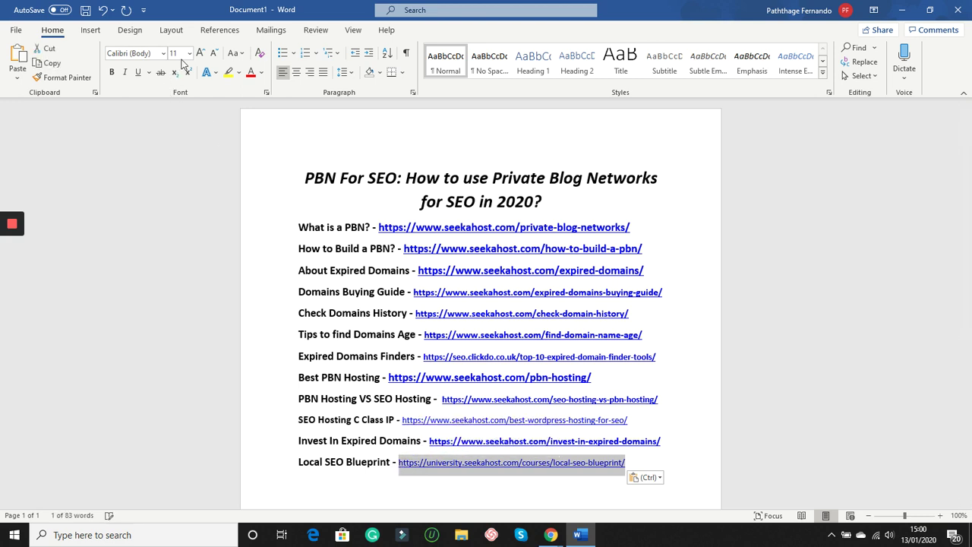
left_click(178, 53)
type("13")
key("Return")
type("12")
key("Return")
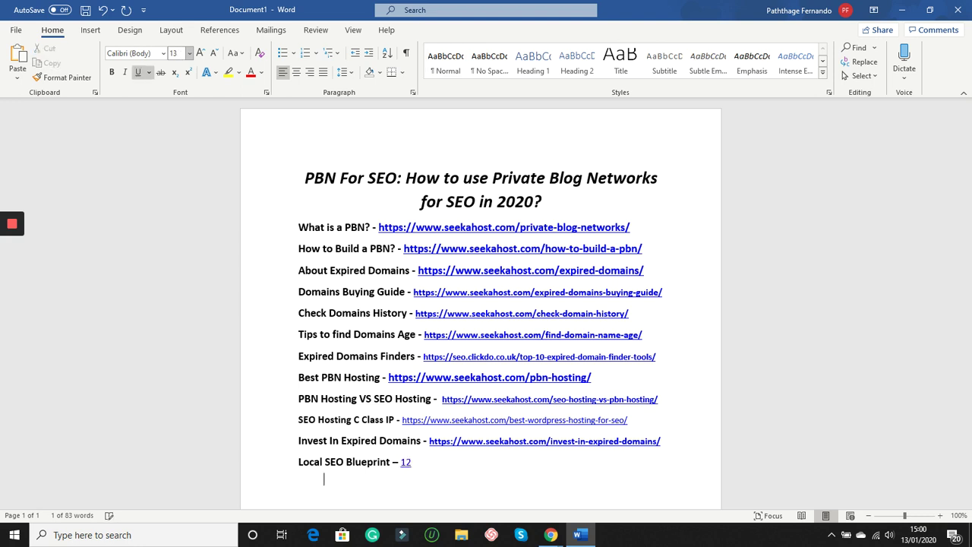
Step: Remove the stray line break and the mistyped 12 from the Local SEO Blueprint line and paste the course URL there again
left_click(103, 10)
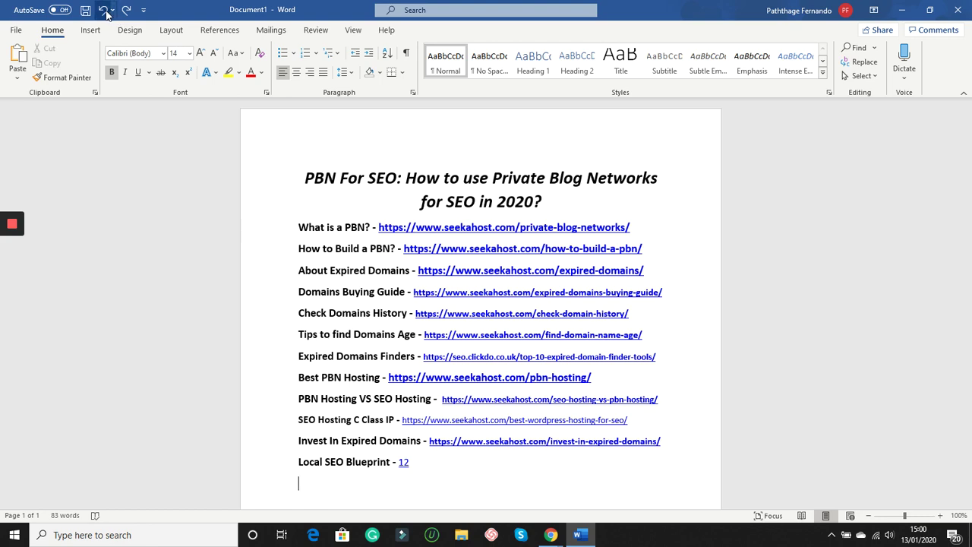
left_click(104, 10)
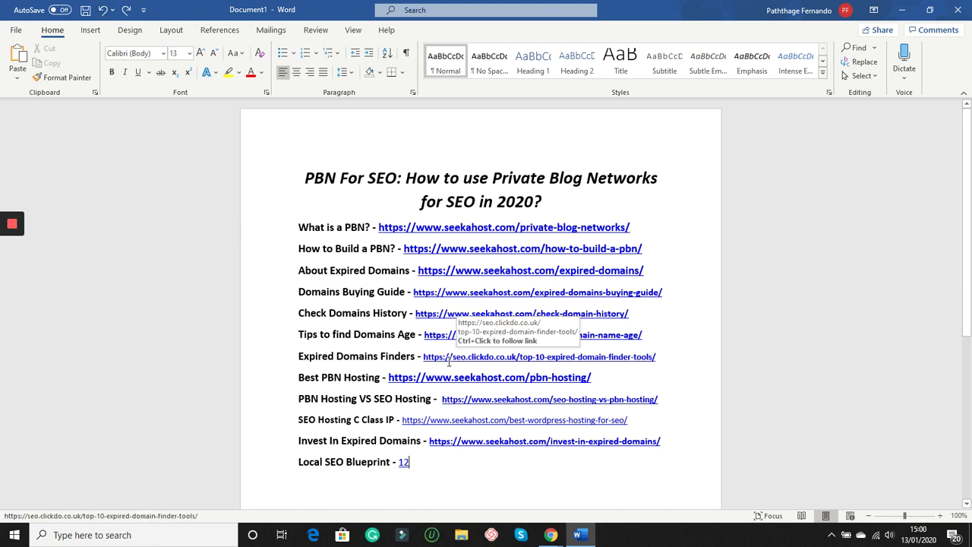
key("Return")
key("Return")
key("Return")
key("BackSpace")
key("BackSpace")
key("BackSpace")
key("BackSpace")
key("BackSpace")
key("BackSpace")
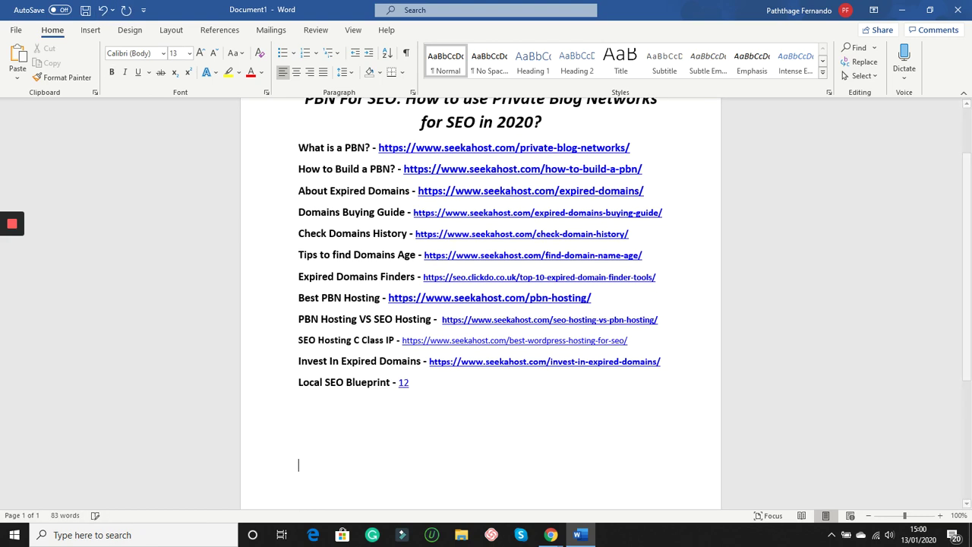
key("ctrl+v")
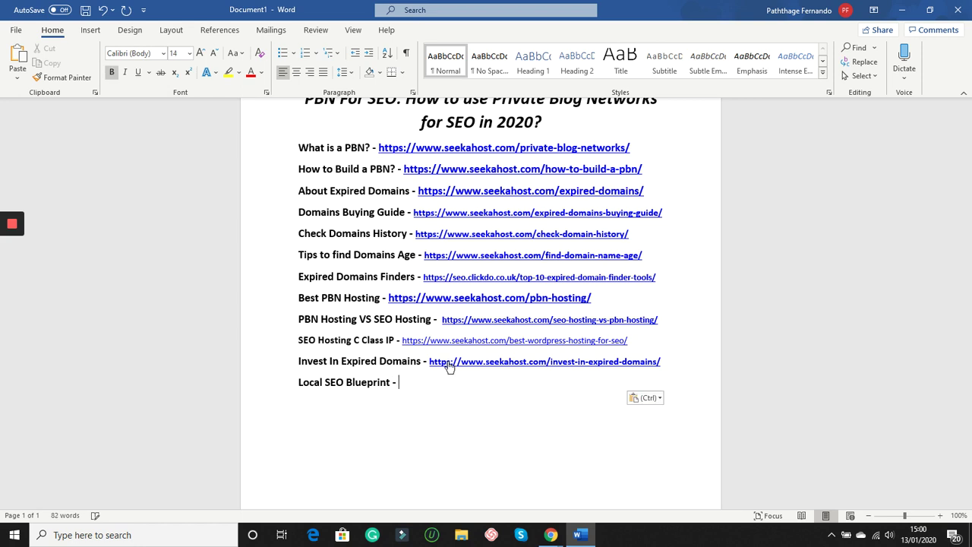
scroll(532, 362, "up", 2)
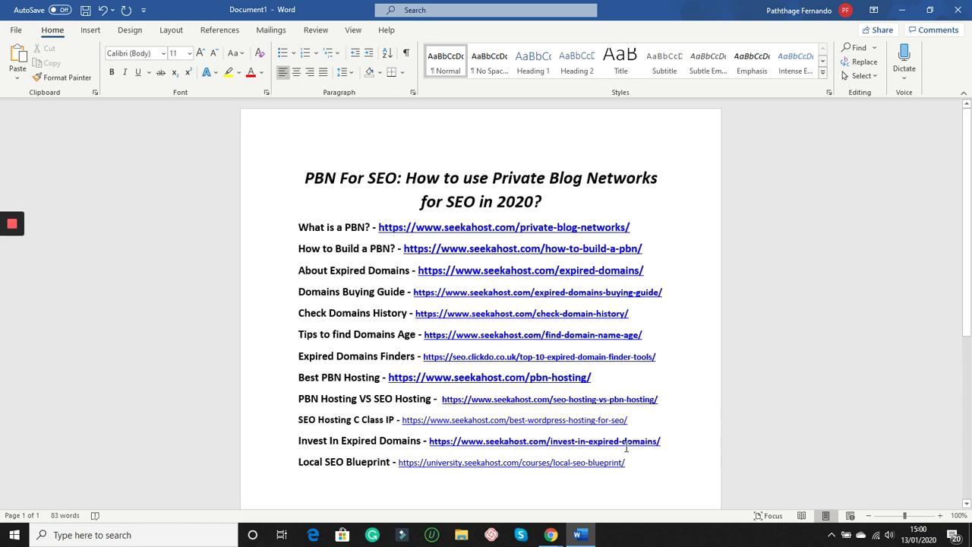
Step: Set only the URL in the Local SEO Blueprint line to font size 12
left_click_drag(626, 463, 396, 465)
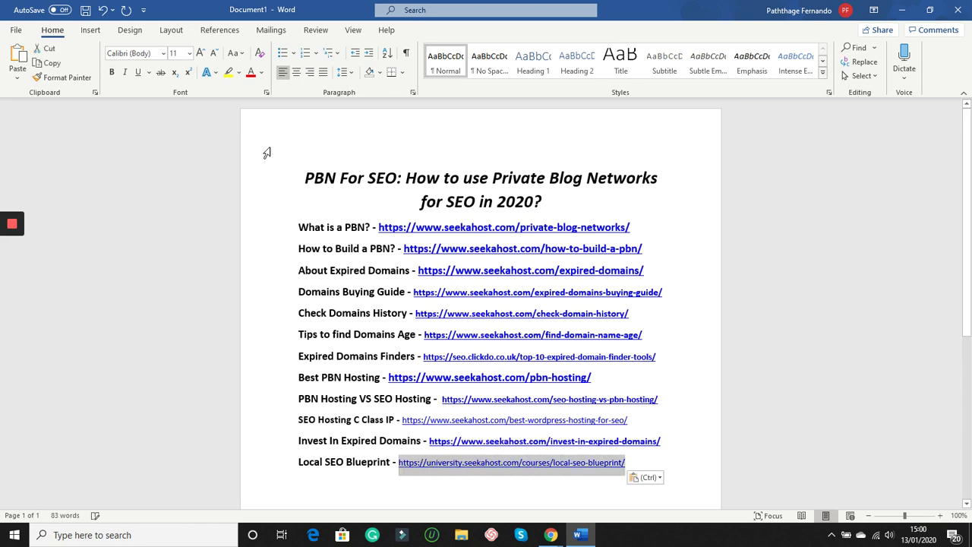
left_click(173, 52)
type("1")
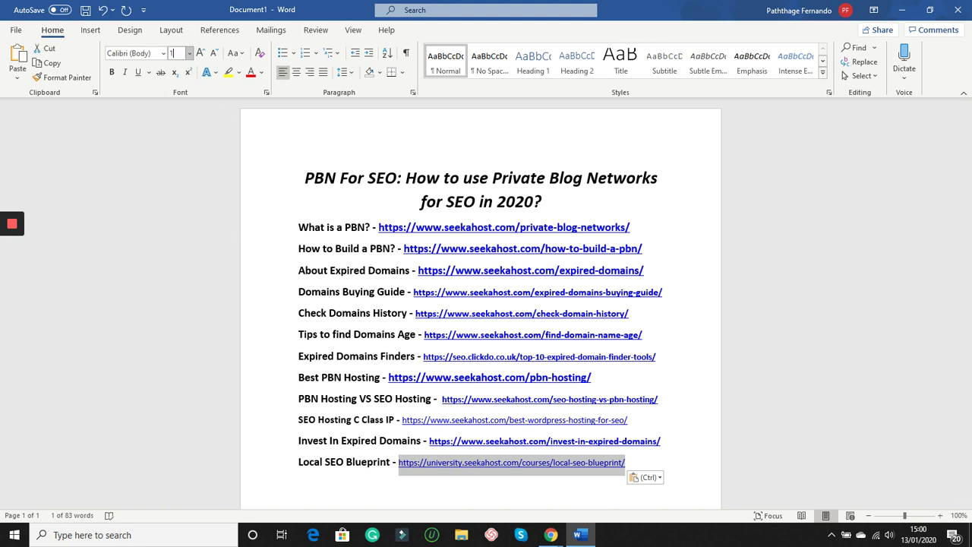
key("Return")
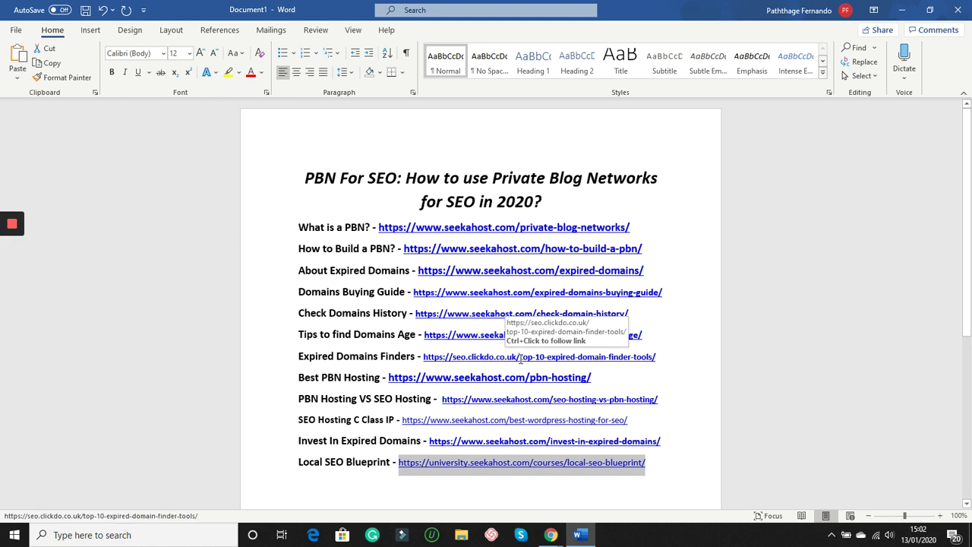
Step: Copy the Expired Domains Finders URL, switch to the Local SEO Blueprint Chrome window, and load just its seo.clickdo.co.uk homepage there
left_click_drag(519, 356, 423, 360)
key("ctrl+c")
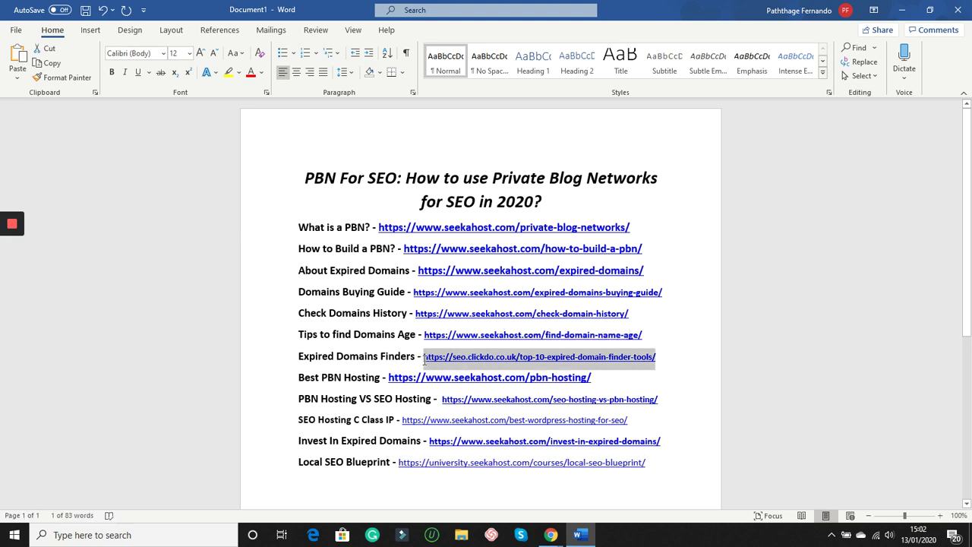
left_click(551, 535)
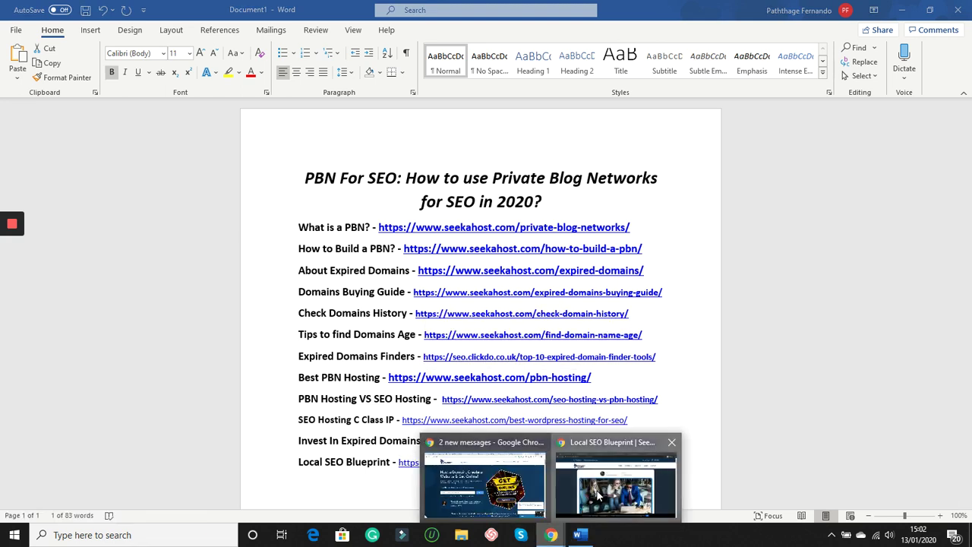
left_click(651, 521)
left_click(242, 31)
key("ctrl+v")
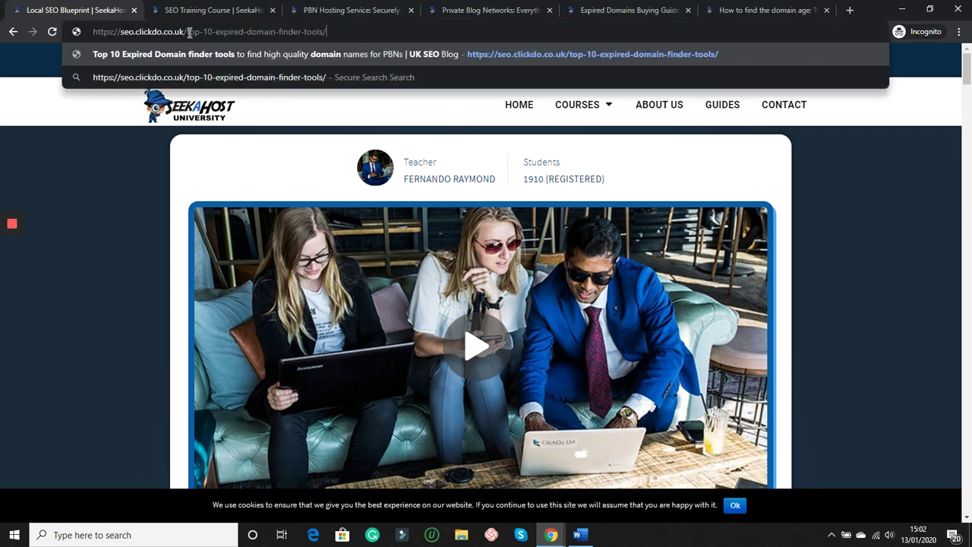
left_click_drag(190, 32, 505, 55)
key("BackSpace")
key("Return")
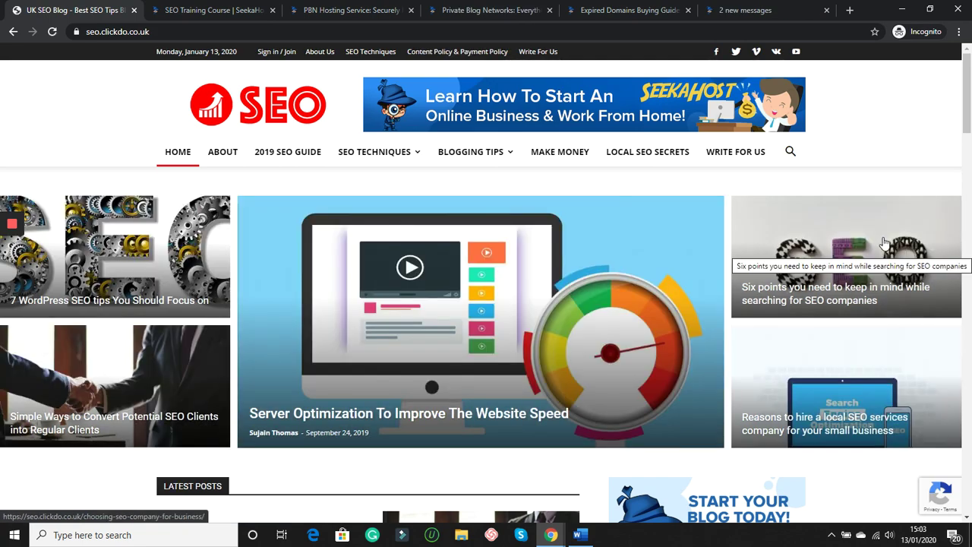
Step: Look through the seo.clickdo.co.uk homepage, trying its SEO Backlinks link, and switch back to the Word document
left_click_drag(966, 93, 966, 173)
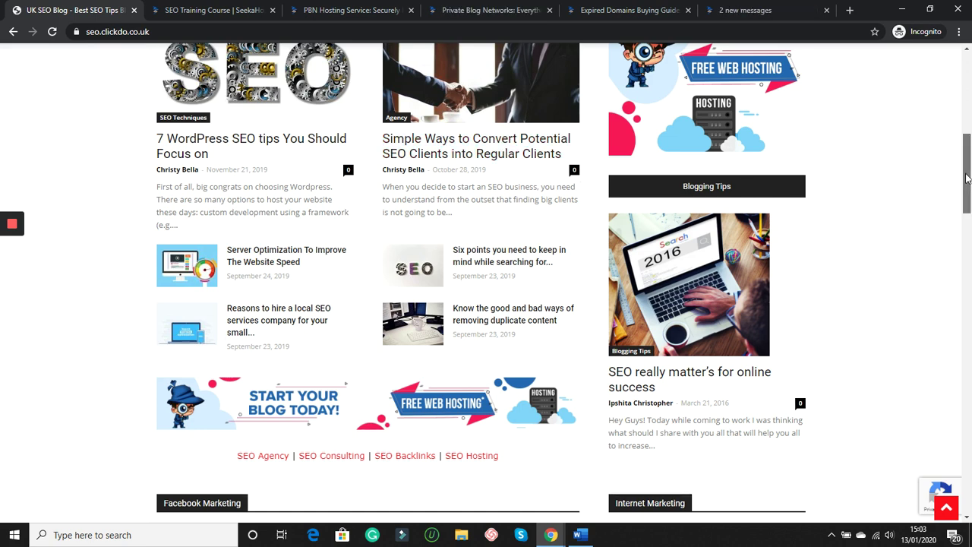
left_click_drag(967, 179, 968, 212)
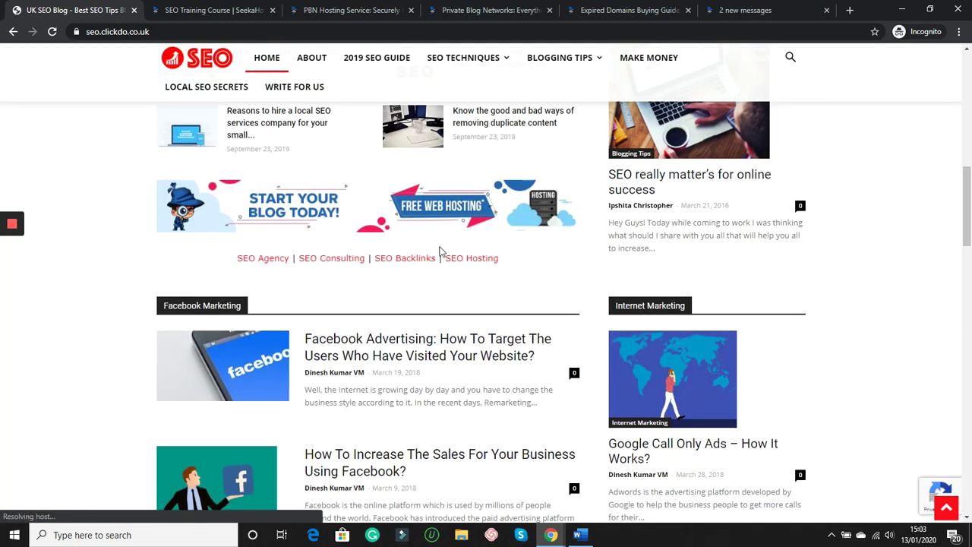
left_click(404, 259)
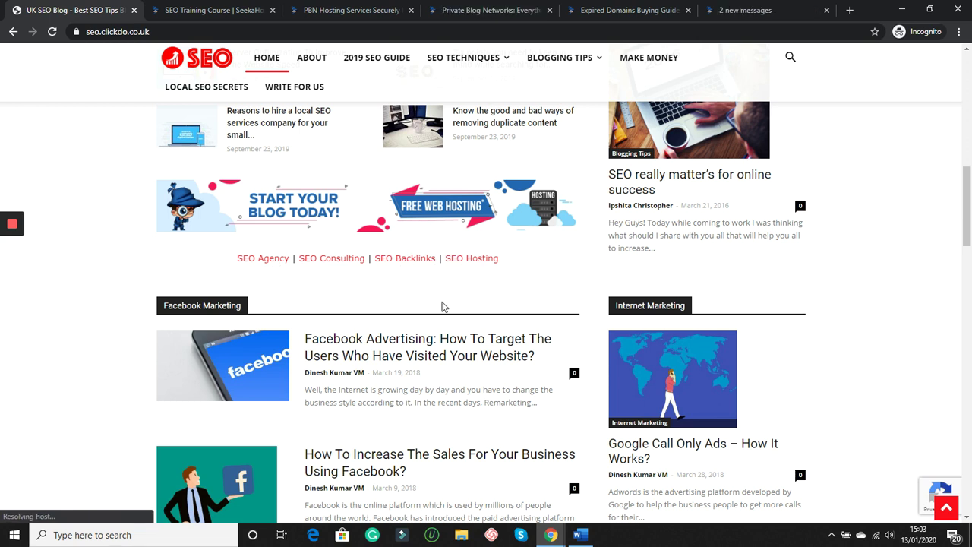
left_click_drag(968, 223, 969, 99)
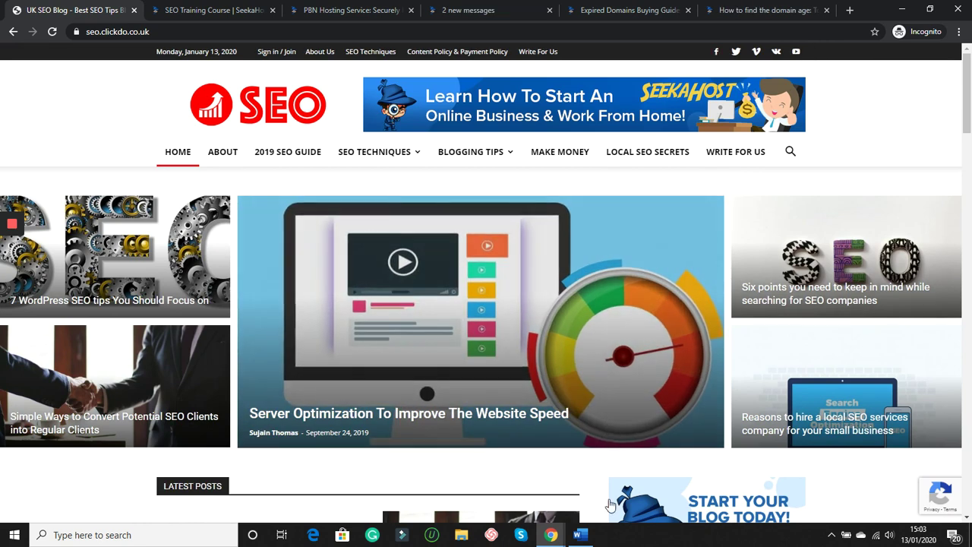
key("alt+Tab")
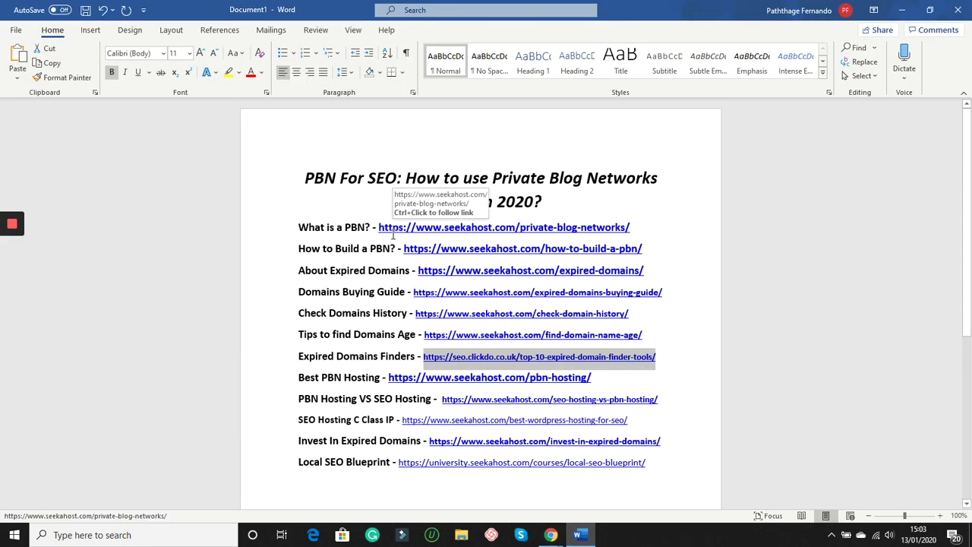